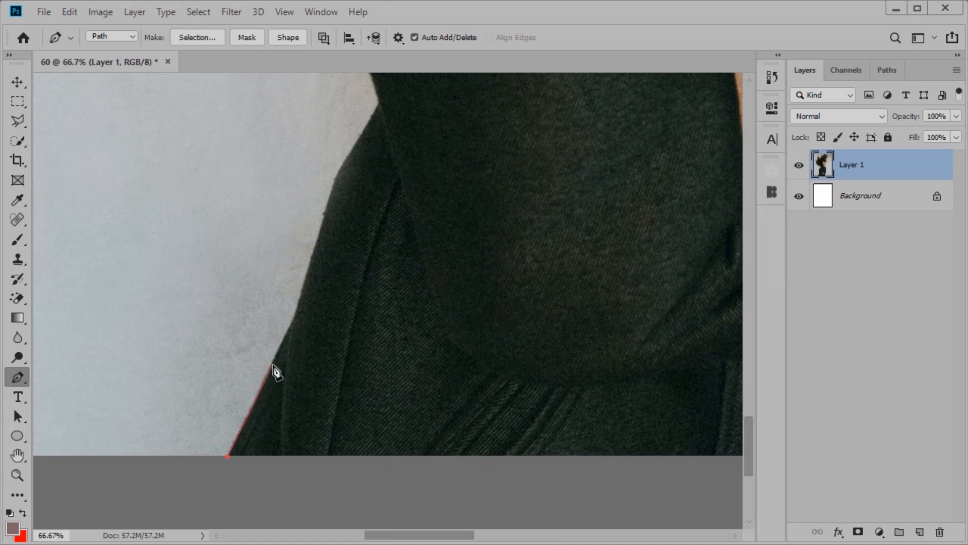
Trace the back edge of the coat skirt with the Pen tool, going up from the photo's lower edge toward the sleeve.
{"action": "left_click", "coordinate": [273, 364]}
{"action": "left_click", "coordinate": [294, 321]}
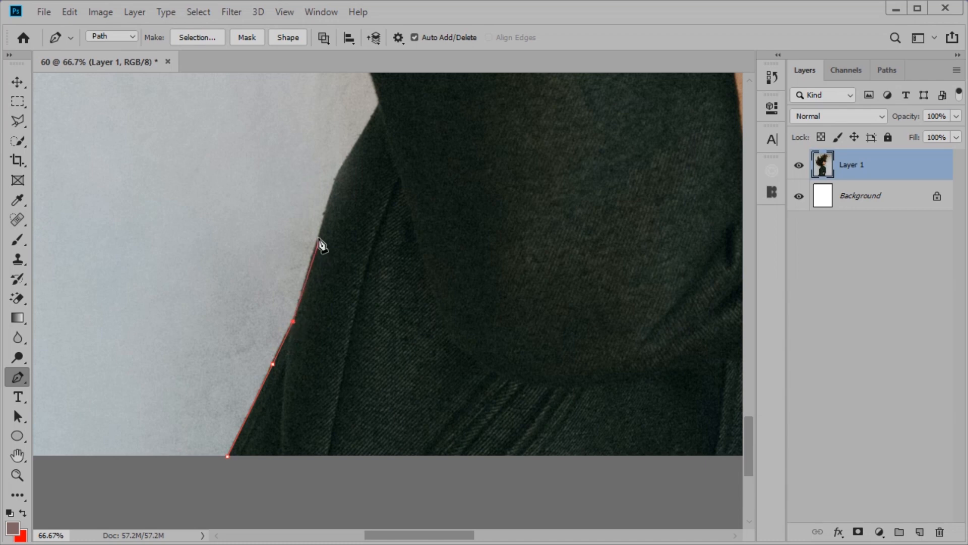
{"action": "scroll", "coordinate": [309, 286], "scroll_direction": "up", "scroll_amount": 2}
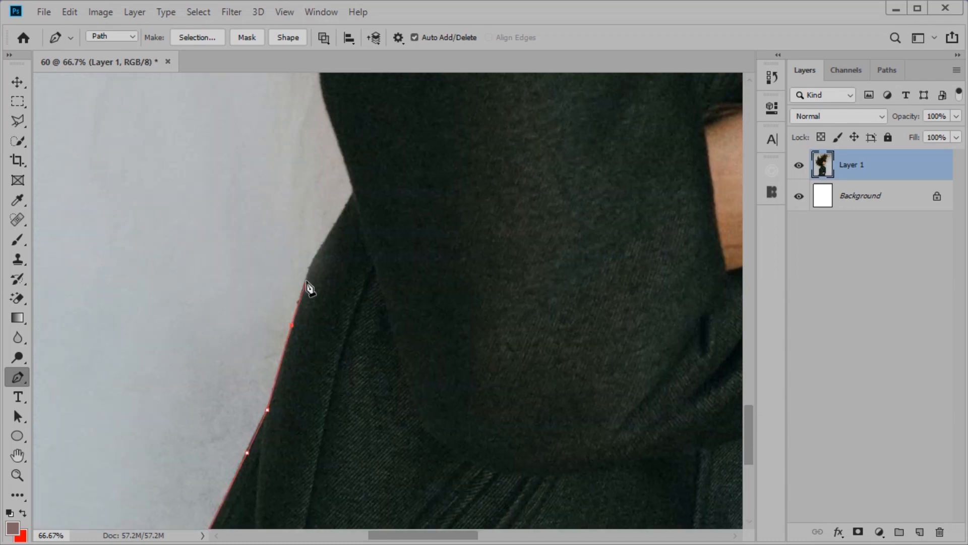
{"action": "scroll", "coordinate": [333, 356], "scroll_direction": "left", "scroll_amount": 2}
{"action": "left_click", "coordinate": [331, 299]}
{"action": "left_click", "coordinate": [324, 219]}
Continue the path up the back of the lower sleeve to just below the elbow, curving it along the fabric edge.
{"action": "left_click_drag", "start_coordinate": [325, 217], "coordinate": [352, 379]}
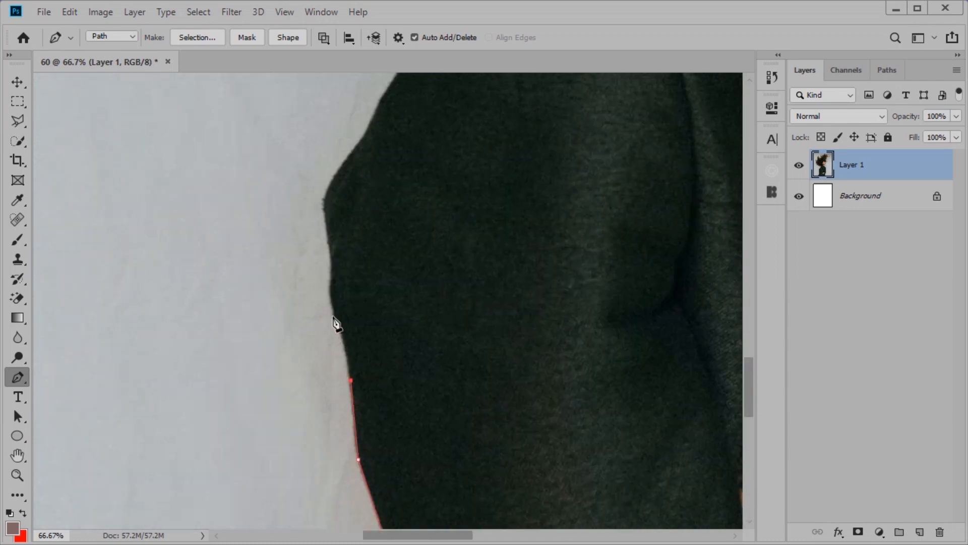
{"action": "left_click_drag", "start_coordinate": [333, 312], "coordinate": [339, 229]}
{"action": "left_click", "coordinate": [332, 311], "text": "alt"}
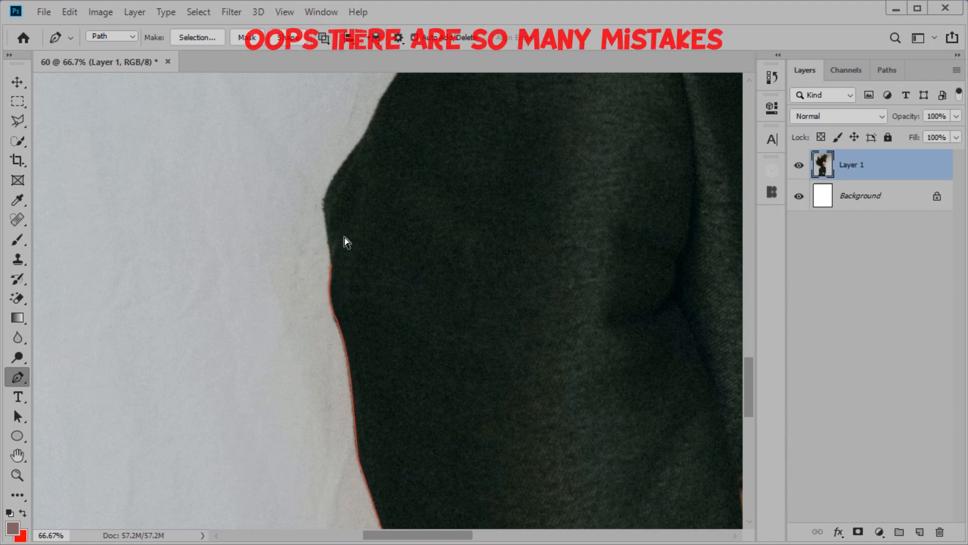
{"action": "scroll", "coordinate": [337, 247], "scroll_direction": "up", "scroll_amount": 2}
{"action": "left_click", "coordinate": [321, 213]}
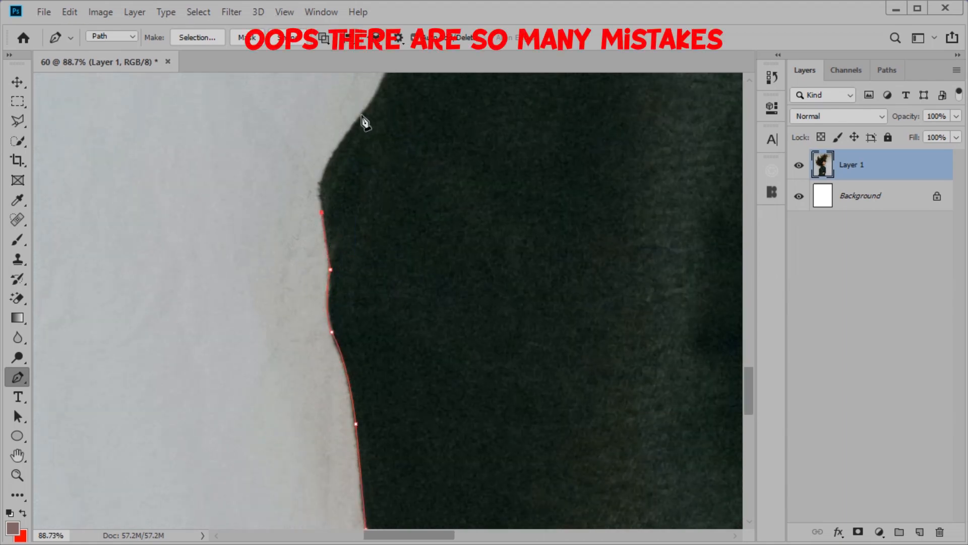
Curve the path around the elbow and add anchor points along the start of the upper arm.
{"action": "left_click_drag", "start_coordinate": [364, 111], "coordinate": [424, 103]}
{"action": "left_click", "coordinate": [364, 168], "text": "alt"}
{"action": "left_click_drag", "start_coordinate": [364, 166], "coordinate": [274, 281]}
{"action": "left_click", "coordinate": [288, 265]}
{"action": "left_click", "coordinate": [306, 222]}
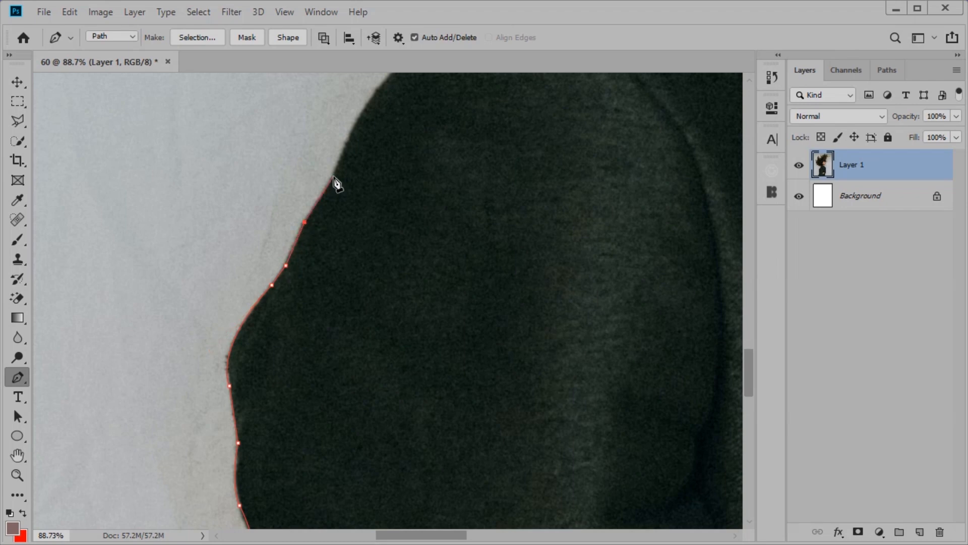
Extend the path up the back of the upper arm toward the shoulder, following the coat edge closely.
{"action": "left_click", "coordinate": [335, 175]}
{"action": "left_click_drag", "start_coordinate": [335, 175], "coordinate": [271, 299]}
{"action": "left_click", "coordinate": [297, 237]}
{"action": "left_click", "coordinate": [320, 206]}
{"action": "left_click_drag", "start_coordinate": [338, 194], "coordinate": [322, 237]}
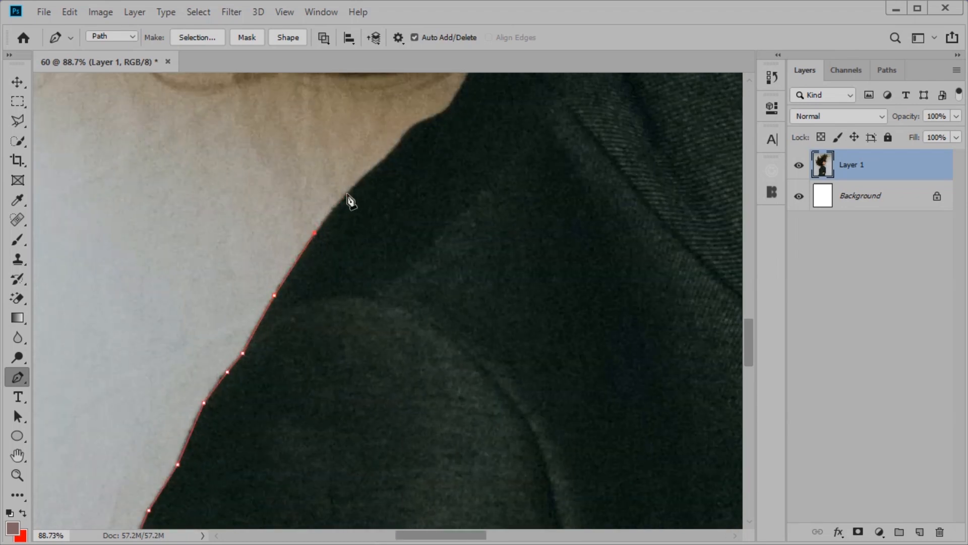
Trace the shoulder edge of the coat up to the point just below the flying hair near the collar.
{"action": "left_click", "coordinate": [346, 193]}
{"action": "left_click", "coordinate": [374, 167]}
{"action": "left_click", "coordinate": [397, 146]}
{"action": "left_click", "coordinate": [408, 130]}
{"action": "left_click", "coordinate": [428, 118]}
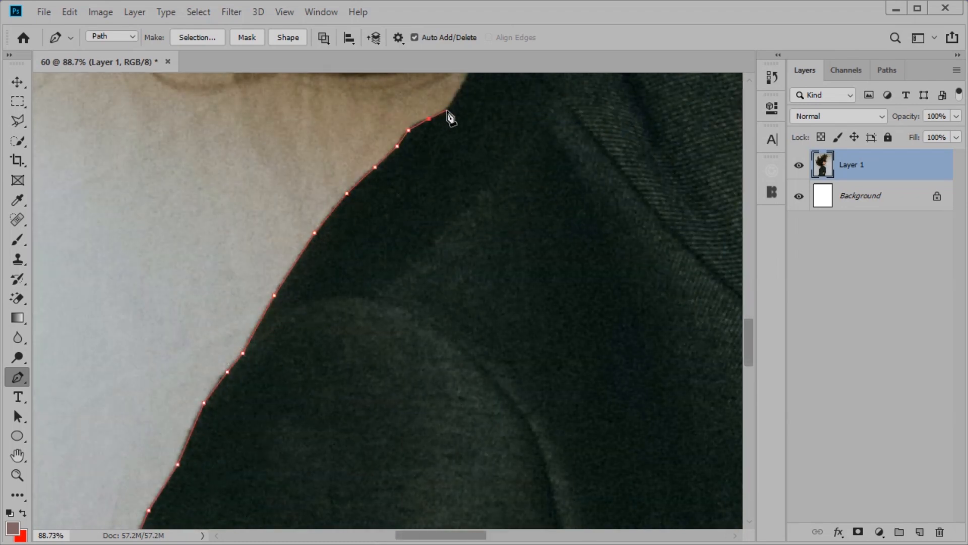
{"action": "left_click_drag", "start_coordinate": [451, 118], "coordinate": [270, 339]}
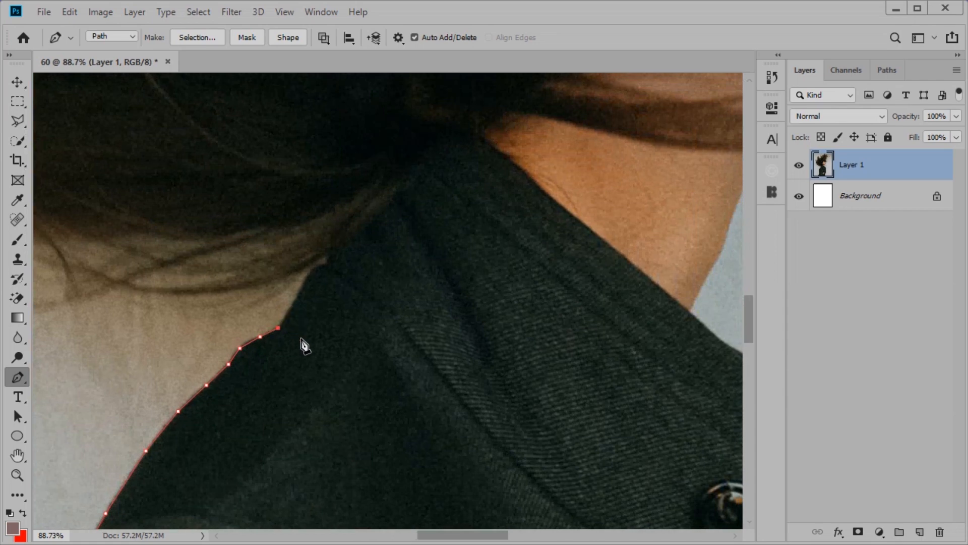
{"action": "scroll", "coordinate": [305, 346], "scroll_direction": "down", "scroll_amount": 5}
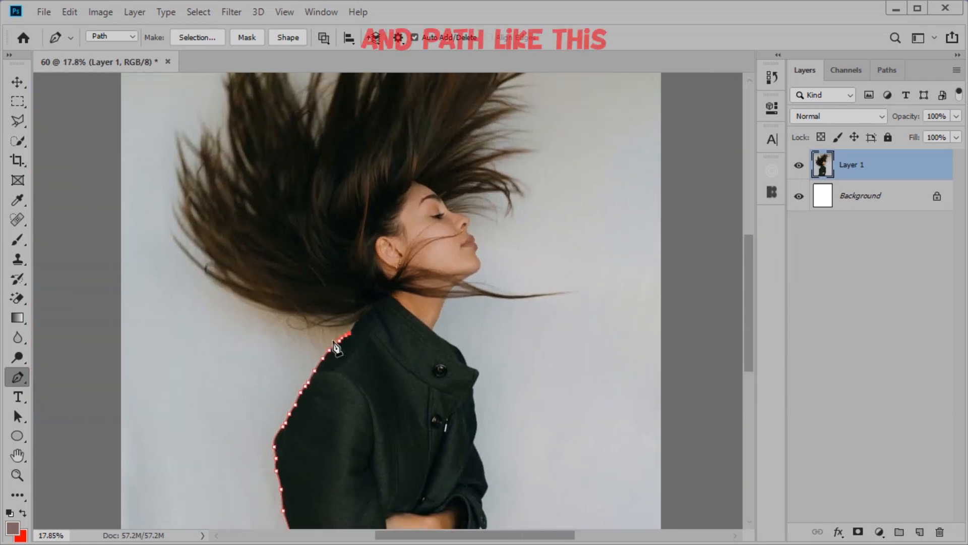
{"action": "scroll", "coordinate": [335, 348], "scroll_direction": "up", "scroll_amount": 3}
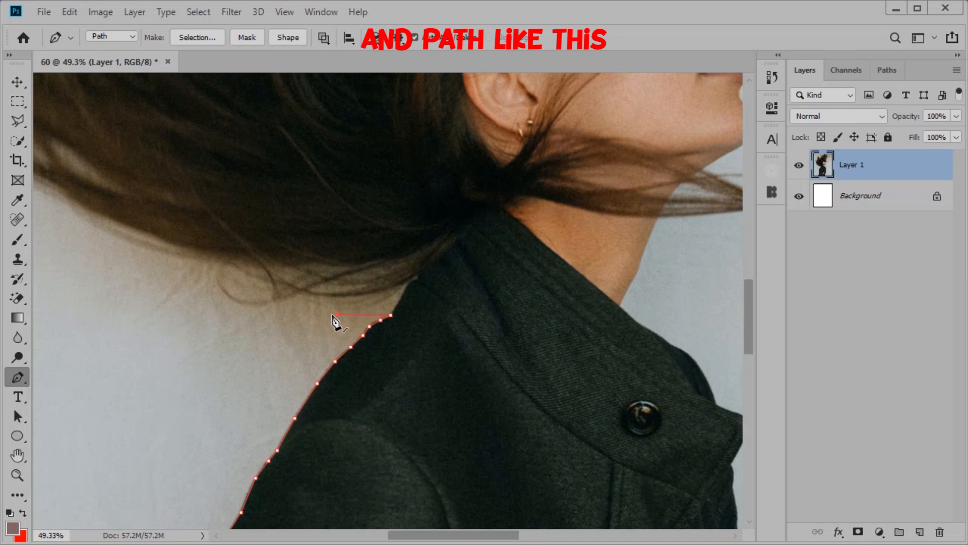
Run the path in loose straight segments under the lower edge of the hair, leaving a margin of background.
{"action": "left_click", "coordinate": [336, 314]}
{"action": "left_click", "coordinate": [288, 315]}
{"action": "left_click", "coordinate": [261, 314]}
{"action": "left_click", "coordinate": [221, 311]}
{"action": "left_click", "coordinate": [186, 298]}
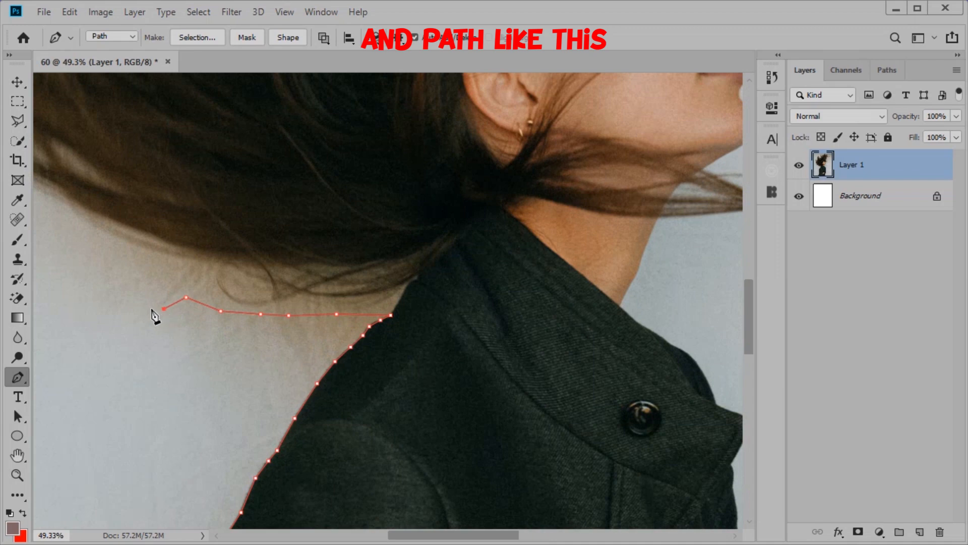
{"action": "left_click", "coordinate": [146, 303]}
{"action": "left_click", "coordinate": [114, 252]}
{"action": "left_click_drag", "start_coordinate": [188, 278], "coordinate": [406, 424]}
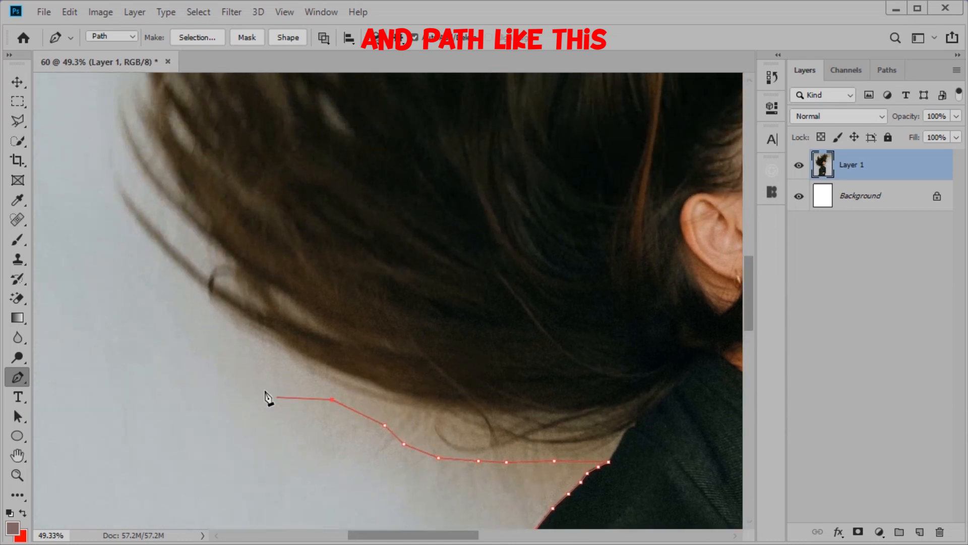
Outline the lower back hair tips loosely with straight segments, continuing upward around their outer side.
{"action": "left_click", "coordinate": [223, 335]}
{"action": "left_click", "coordinate": [182, 299]}
{"action": "left_click", "coordinate": [148, 258]}
{"action": "left_click", "coordinate": [122, 230]}
{"action": "left_click", "coordinate": [96, 166]}
{"action": "left_click_drag", "start_coordinate": [106, 200], "coordinate": [129, 408]}
Carry the path up around the loose hair tips at the back of the head, dipping into the gaps between strands.
{"action": "left_click", "coordinate": [130, 216]}
{"action": "left_click_drag", "start_coordinate": [202, 151], "coordinate": [162, 305]}
{"action": "left_click", "coordinate": [153, 222]}
{"action": "left_click", "coordinate": [206, 250]}
{"action": "left_click", "coordinate": [189, 245]}
{"action": "left_click", "coordinate": [219, 156]}
{"action": "left_click_drag", "start_coordinate": [225, 115], "coordinate": [189, 271]}
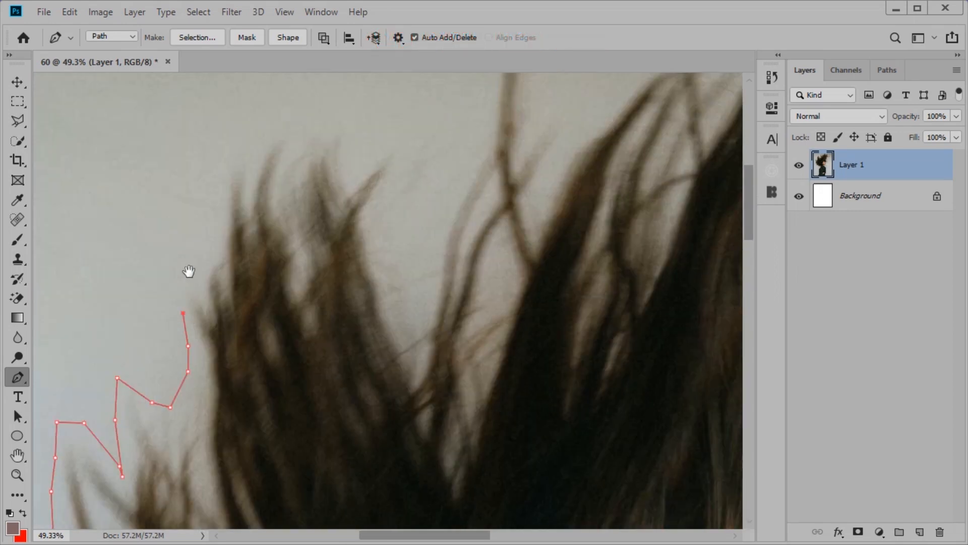
Outline the tips of the upper back hair clump with closely spaced anchor points.
{"action": "left_click", "coordinate": [189, 271]}
{"action": "left_click", "coordinate": [211, 222]}
{"action": "left_click", "coordinate": [217, 190]}
{"action": "left_click", "coordinate": [238, 148]}
{"action": "left_click", "coordinate": [283, 131]}
{"action": "left_click", "coordinate": [334, 129]}
{"action": "left_click", "coordinate": [356, 148]}
{"action": "left_click", "coordinate": [353, 171]}
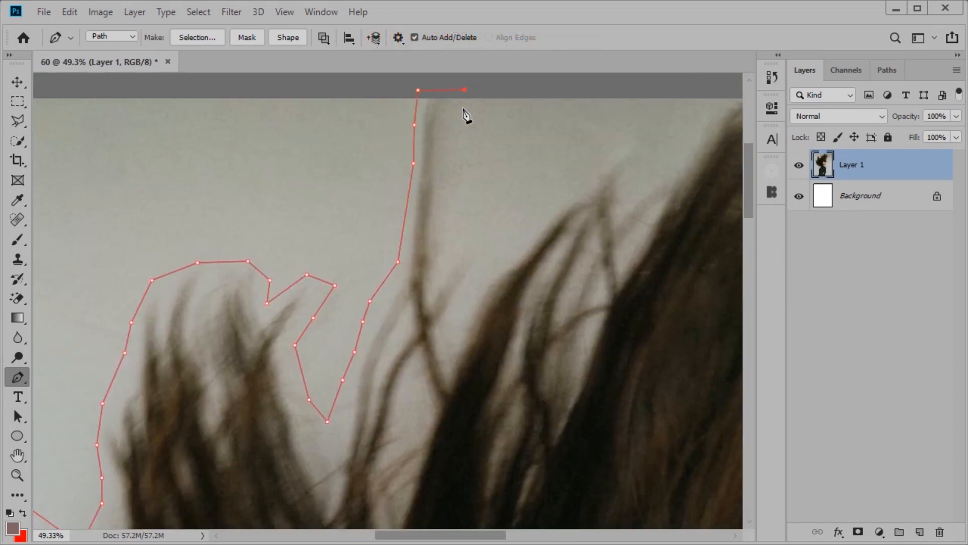
Bring the path down beside the tall single strand and around the neighbouring hair tips near the photo's upper edge.
{"action": "left_click", "coordinate": [458, 134]}
{"action": "left_click", "coordinate": [453, 187]}
{"action": "left_click", "coordinate": [454, 240]}
{"action": "left_click", "coordinate": [454, 248]}
{"action": "left_click", "coordinate": [493, 220]}
{"action": "left_click", "coordinate": [485, 245]}
{"action": "left_click", "coordinate": [465, 296]}
{"action": "left_click", "coordinate": [460, 308]}
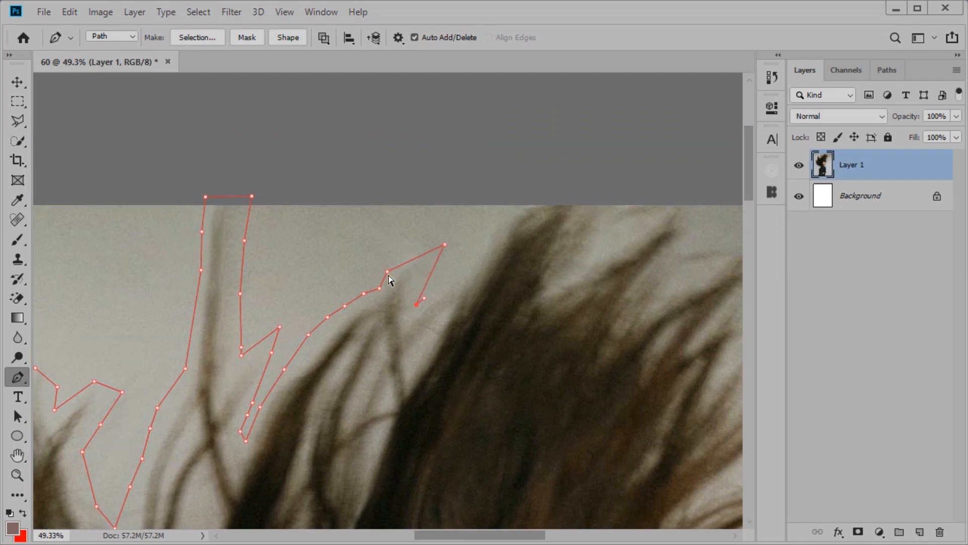
Route the path over the top of the main hair mass, passing just beyond the photo's upper edge.
{"action": "left_click_drag", "start_coordinate": [388, 273], "coordinate": [383, 261]}
{"action": "left_click", "coordinate": [424, 298]}
{"action": "left_click", "coordinate": [468, 255]}
{"action": "left_click", "coordinate": [484, 224]}
{"action": "left_click", "coordinate": [505, 207]}
{"action": "left_click", "coordinate": [549, 192]}
{"action": "left_click_drag", "start_coordinate": [594, 190], "coordinate": [360, 190]}
{"action": "left_click", "coordinate": [462, 171]}
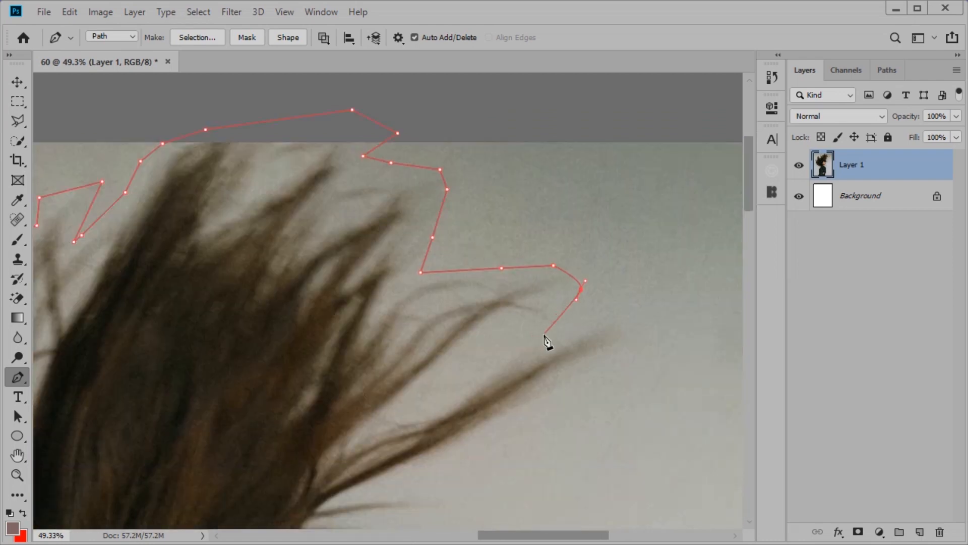
Outline the long hair strands flying out above the forehead, following the gap between them and their tips.
{"action": "left_click_drag", "start_coordinate": [506, 336], "coordinate": [506, 321]}
{"action": "left_click_drag", "start_coordinate": [477, 351], "coordinate": [467, 353]}
{"action": "left_click", "coordinate": [407, 397]}
{"action": "left_click", "coordinate": [409, 409]}
{"action": "left_click", "coordinate": [446, 397]}
{"action": "left_click", "coordinate": [485, 371]}
{"action": "left_click", "coordinate": [509, 357]}
{"action": "left_click", "coordinate": [557, 338]}
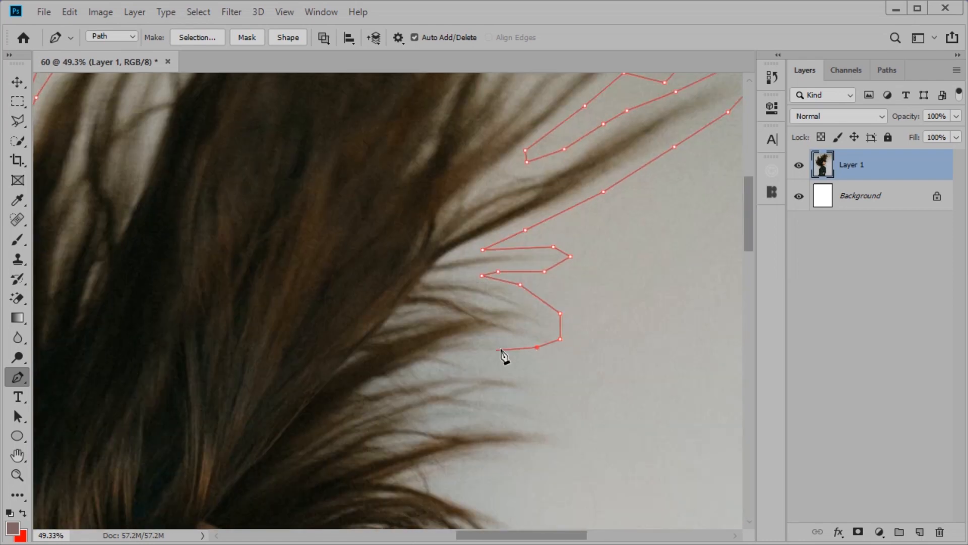
Zigzag the path around the shorter strand tips in front of the head, working down toward the forehead.
{"action": "left_click", "coordinate": [503, 334]}
{"action": "left_click", "coordinate": [505, 352]}
{"action": "left_click", "coordinate": [456, 357]}
{"action": "left_click", "coordinate": [476, 370]}
{"action": "left_click", "coordinate": [534, 374]}
{"action": "left_click", "coordinate": [529, 388]}
{"action": "left_click", "coordinate": [488, 395]}
{"action": "left_click", "coordinate": [534, 405]}
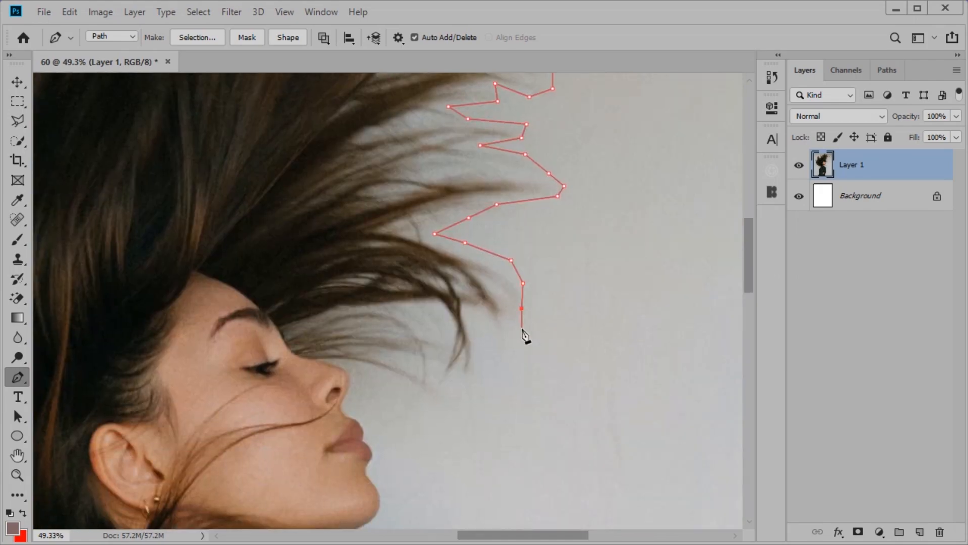
Lead the path beneath the last strands above the face and anchor it at the tip of the nose.
{"action": "left_click", "coordinate": [425, 404]}
{"action": "left_click", "coordinate": [385, 387]}
{"action": "scroll", "coordinate": [377, 385], "scroll_direction": "up", "scroll_amount": 7}
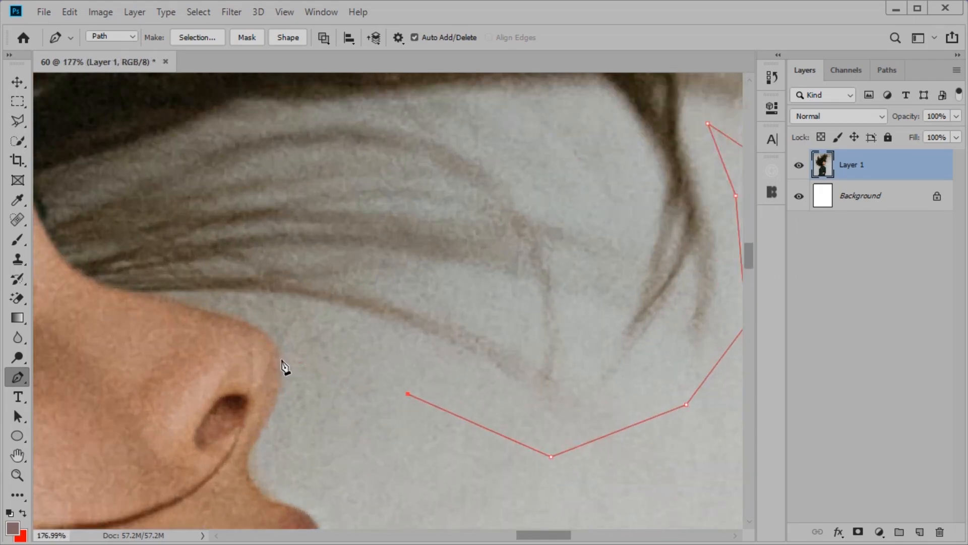
{"action": "left_click", "coordinate": [279, 359]}
{"action": "left_click_drag", "start_coordinate": [285, 424], "coordinate": [303, 324]}
{"action": "left_click", "coordinate": [304, 323]}
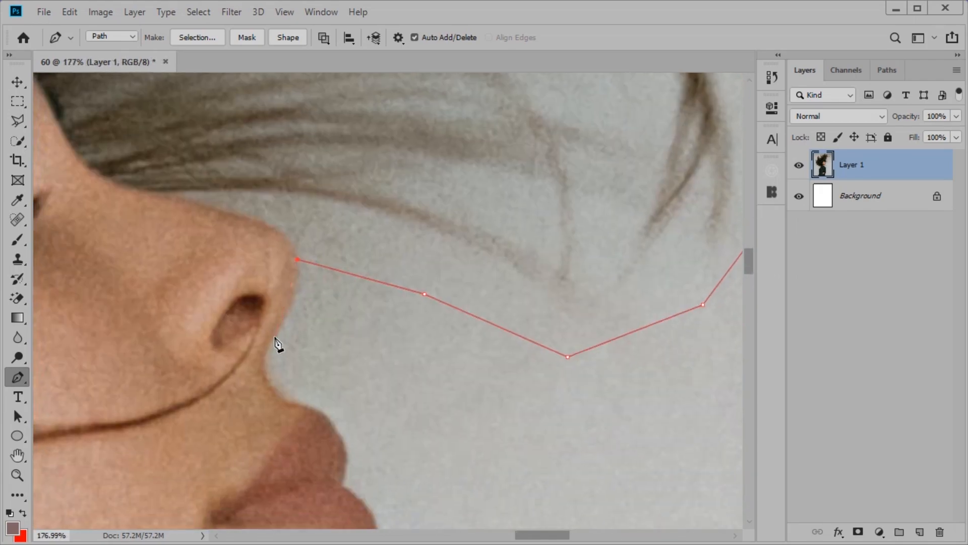
Trace the profile from the nose tip over both lips with curved segments, removing the outgoing handles at the turns.
{"action": "left_click_drag", "start_coordinate": [241, 390], "coordinate": [242, 390]}
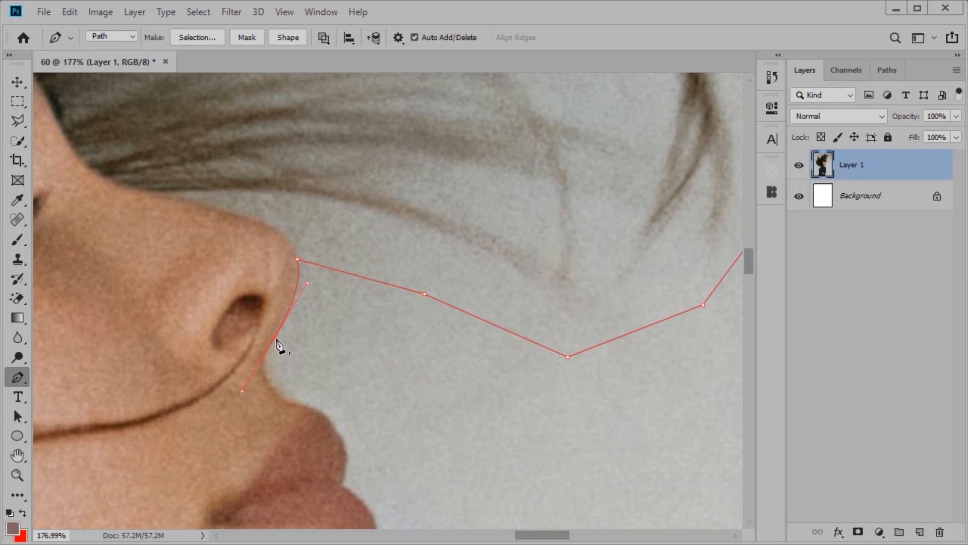
{"action": "left_click_drag", "start_coordinate": [307, 405], "coordinate": [377, 339]}
{"action": "left_click", "coordinate": [306, 405], "text": "alt"}
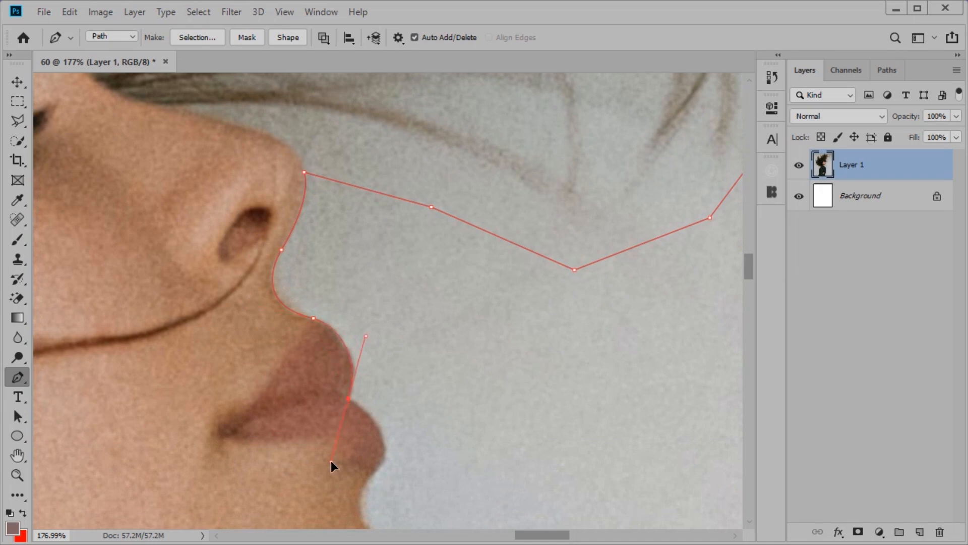
{"action": "left_click", "coordinate": [348, 398], "text": "alt"}
{"action": "left_click_drag", "start_coordinate": [372, 476], "coordinate": [340, 411]}
{"action": "left_click", "coordinate": [363, 368], "text": "alt"}
Curve the path through the hollow below the lower lip and around the chin, adjusting the direction handle to fit.
{"action": "left_click_drag", "start_coordinate": [378, 453], "coordinate": [354, 340]}
{"action": "left_click_drag", "start_coordinate": [350, 338], "coordinate": [406, 391]}
{"action": "scroll", "coordinate": [349, 333], "scroll_direction": "up", "scroll_amount": 3}
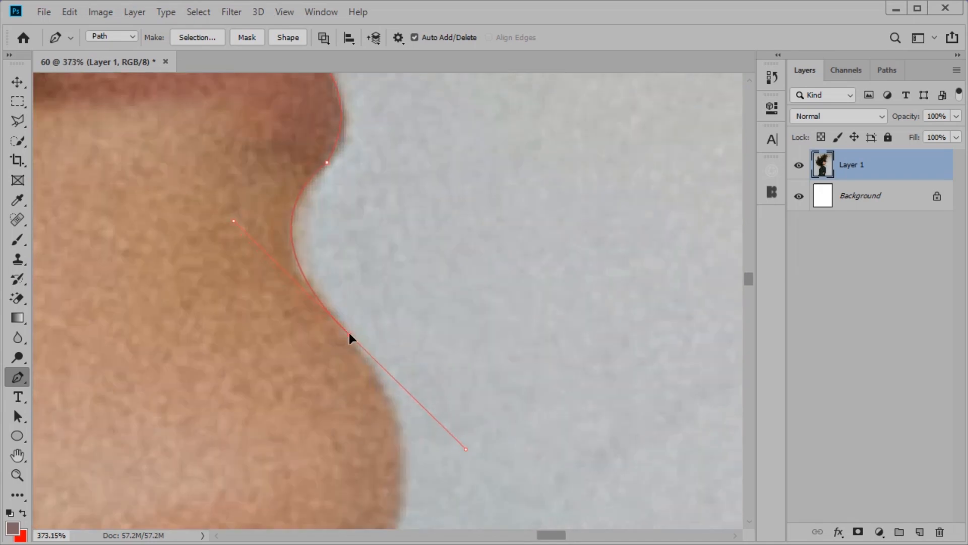
{"action": "scroll", "coordinate": [400, 448], "scroll_direction": "down", "scroll_amount": 3}
{"action": "left_click_drag", "start_coordinate": [369, 447], "coordinate": [406, 389]}
{"action": "left_click", "coordinate": [409, 374]}
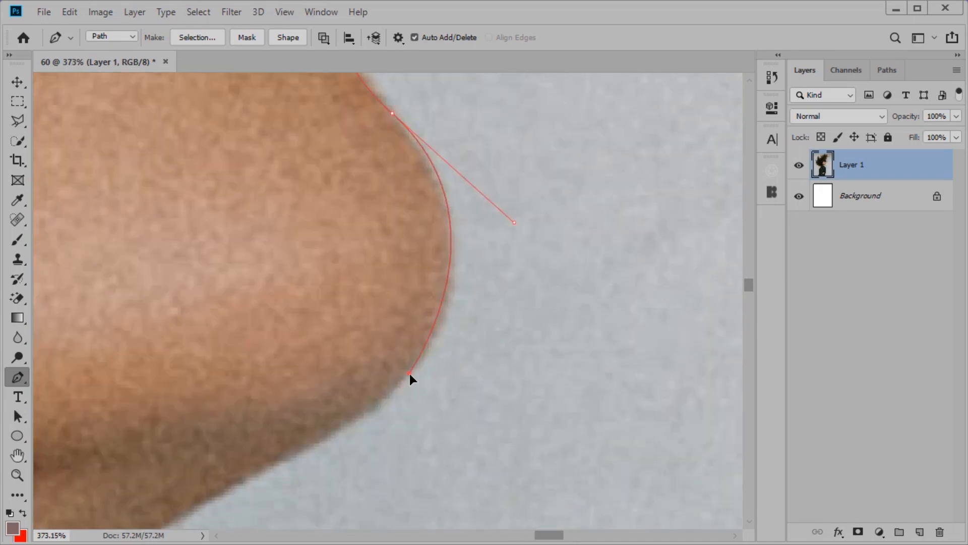
{"action": "left_click_drag", "start_coordinate": [514, 222], "coordinate": [519, 260]}
Trace the underside of the jaw from the chin back to the hair strand crossing the neck.
{"action": "left_click_drag", "start_coordinate": [343, 437], "coordinate": [414, 314]}
{"action": "scroll", "coordinate": [413, 313], "scroll_direction": "down", "scroll_amount": 10}
{"action": "scroll", "coordinate": [355, 352], "scroll_direction": "up", "scroll_amount": 8}
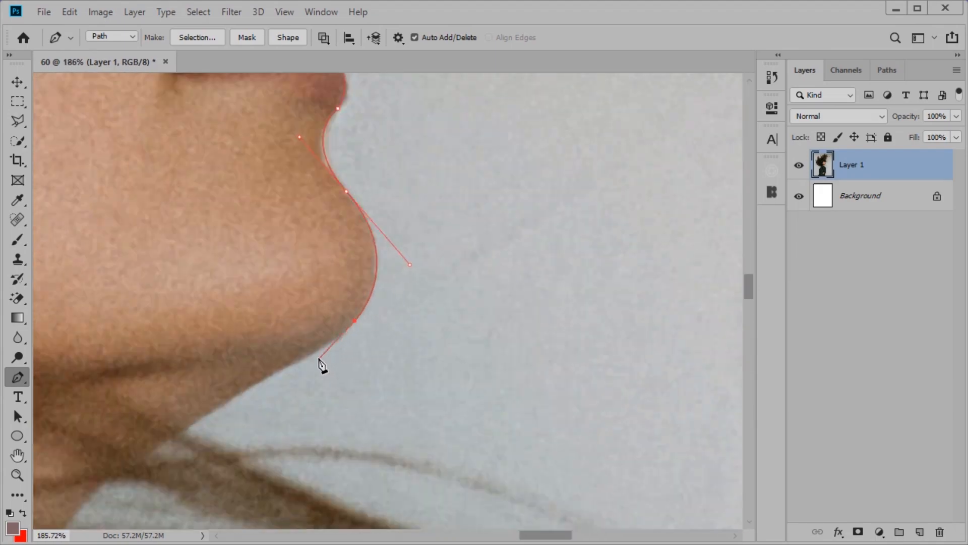
{"action": "scroll", "coordinate": [205, 417], "scroll_direction": "up", "scroll_amount": 4}
{"action": "left_click", "coordinate": [456, 268]}
{"action": "left_click", "coordinate": [311, 347]}
{"action": "left_click", "coordinate": [186, 429]}
Outline the long wisp of hair extending forward from the neck with a loose margin on both sides.
{"action": "scroll", "coordinate": [525, 329], "scroll_direction": "down", "scroll_amount": 8}
{"action": "left_click", "coordinate": [548, 329]}
{"action": "left_click", "coordinate": [598, 322]}
{"action": "left_click", "coordinate": [636, 341]}
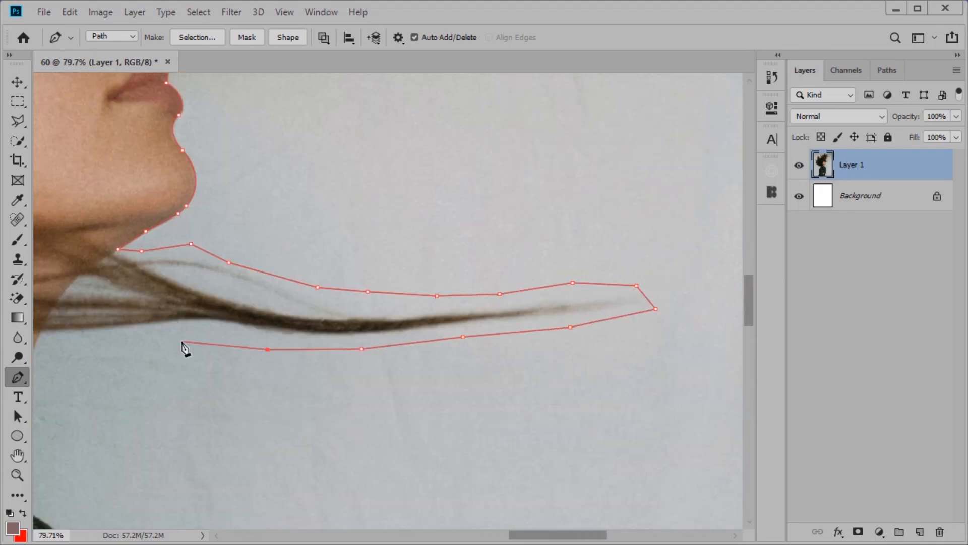
{"action": "left_click", "coordinate": [182, 342]}
Trace the front of the neck down to the coat collar and start along the collar edge.
{"action": "scroll", "coordinate": [298, 346], "scroll_direction": "up", "scroll_amount": 8}
{"action": "left_click", "coordinate": [296, 301]}
{"action": "left_click", "coordinate": [277, 342]}
{"action": "left_click", "coordinate": [253, 394]}
{"action": "left_click", "coordinate": [300, 292]}
{"action": "left_click", "coordinate": [244, 404]}
{"action": "left_click", "coordinate": [256, 238]}
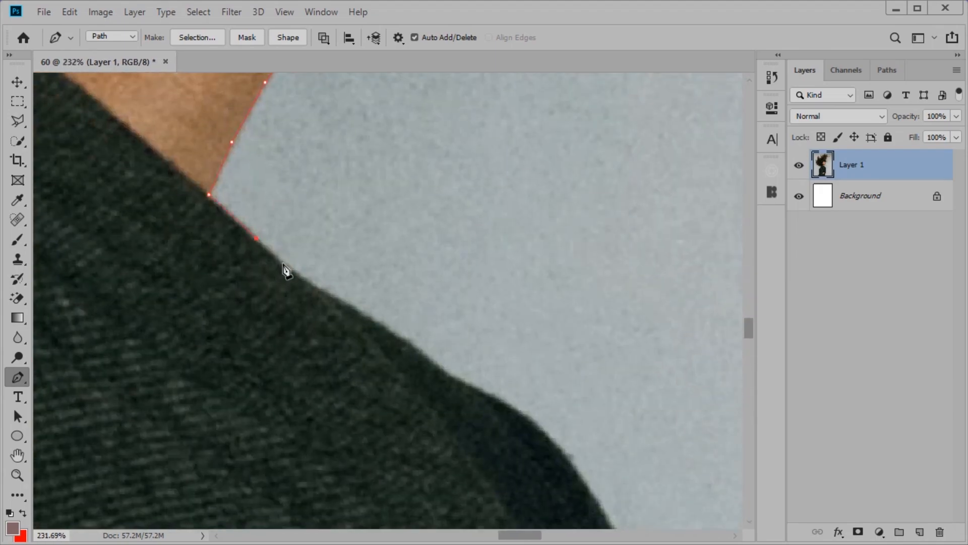
Trace the front edge of the coat from the collar past the sleeve down to the photo's lower edge.
{"action": "left_click", "coordinate": [310, 283]}
{"action": "left_click", "coordinate": [410, 341]}
{"action": "left_click", "coordinate": [438, 366]}
{"action": "left_click", "coordinate": [485, 392]}
{"action": "left_click", "coordinate": [527, 418]}
{"action": "left_click_drag", "start_coordinate": [535, 417], "coordinate": [318, 155]}
{"action": "left_click_drag", "start_coordinate": [393, 262], "coordinate": [426, 337]}
{"action": "left_click", "coordinate": [443, 391]}
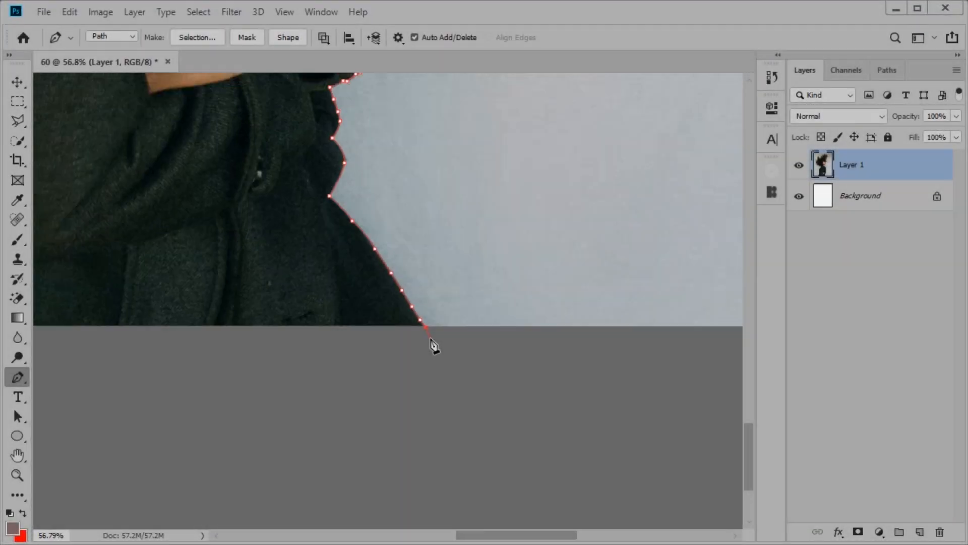
Close the path around the woman by running it just below the photo's lower edge back to the starting point.
{"action": "scroll", "coordinate": [435, 348], "scroll_direction": "down", "scroll_amount": 5}
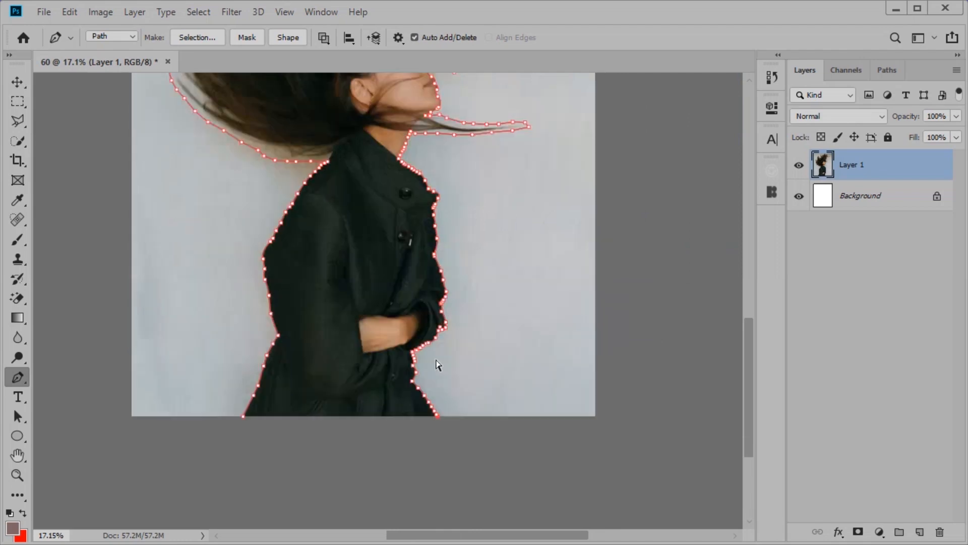
{"action": "scroll", "coordinate": [438, 366], "scroll_direction": "down", "scroll_amount": 1}
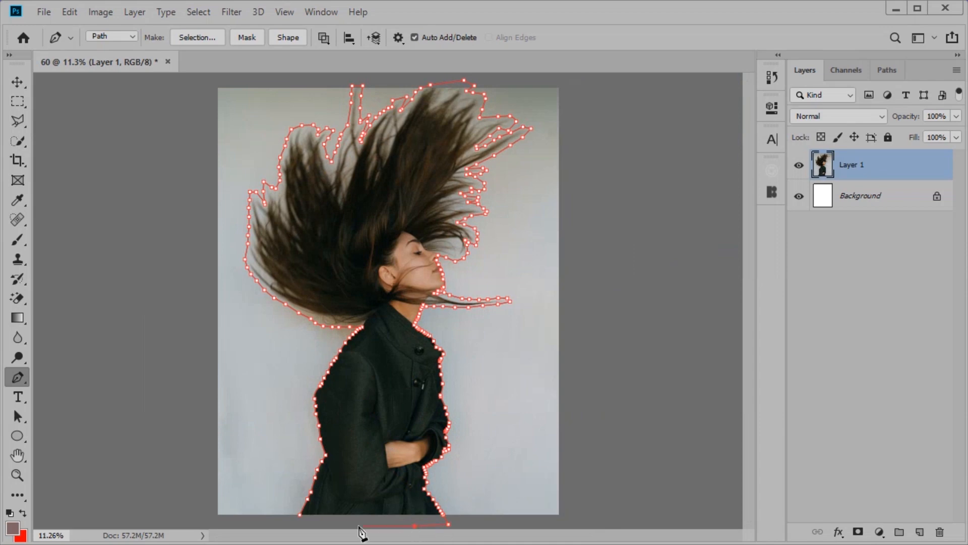
{"action": "left_click", "coordinate": [300, 520]}
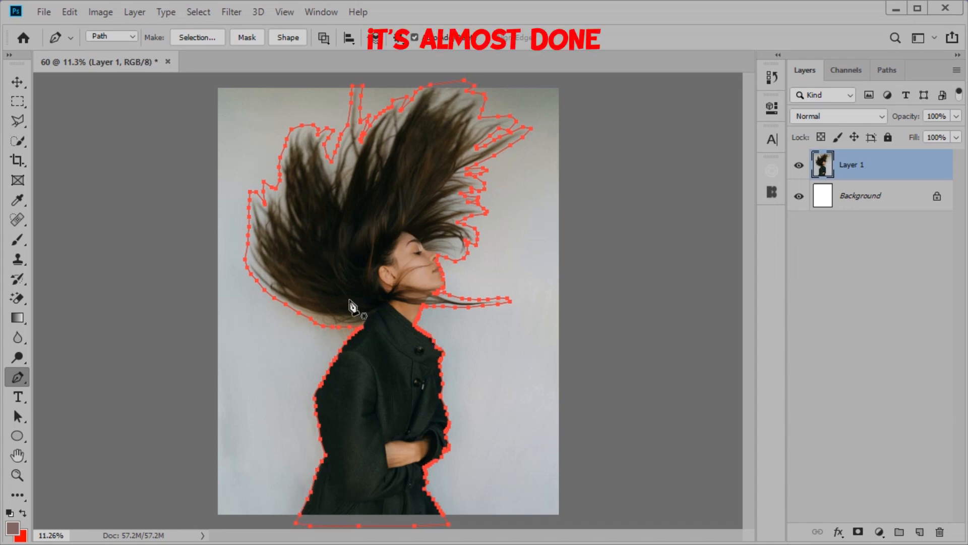
{"action": "scroll", "coordinate": [352, 305], "scroll_direction": "down", "scroll_amount": 1}
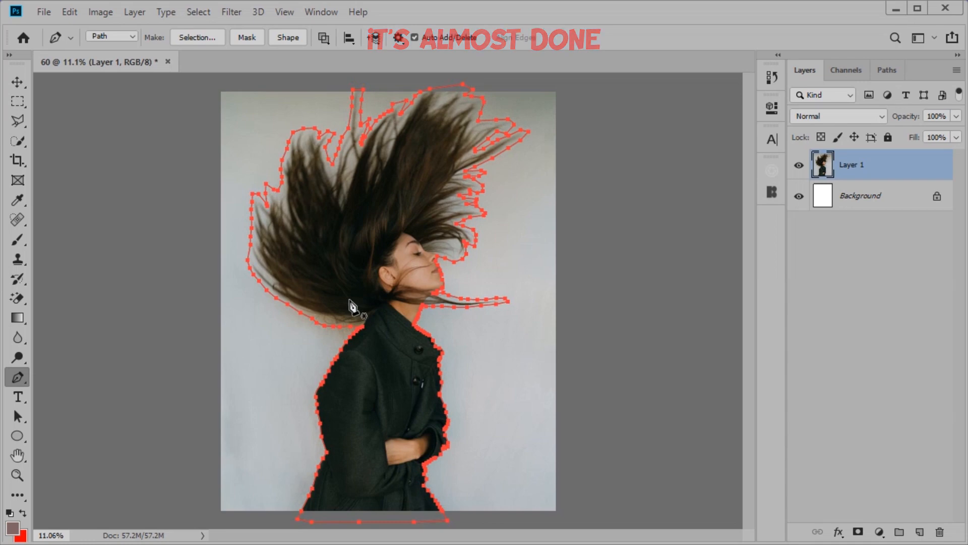
{"action": "right_click", "coordinate": [19, 375]}
{"action": "left_click", "coordinate": [72, 377]}
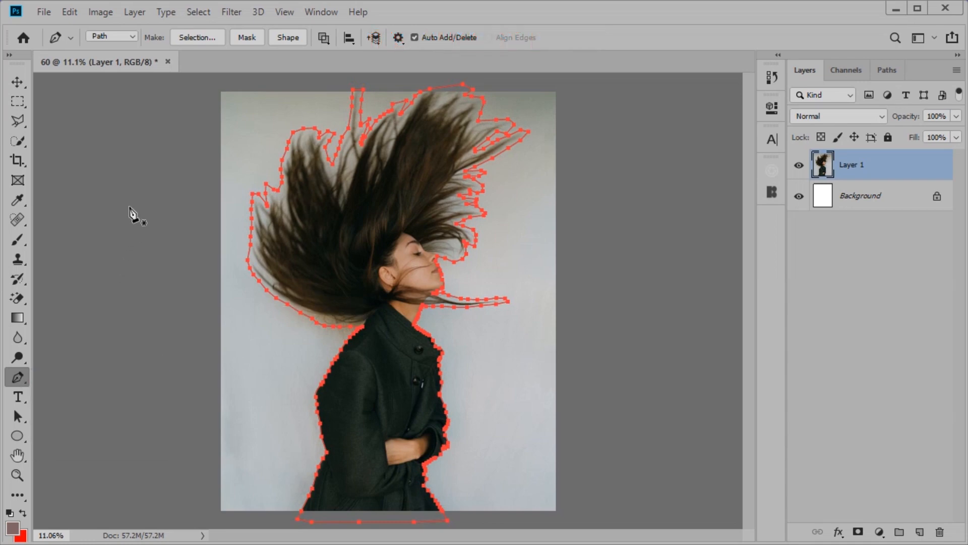
{"action": "left_click", "coordinate": [222, 37]}
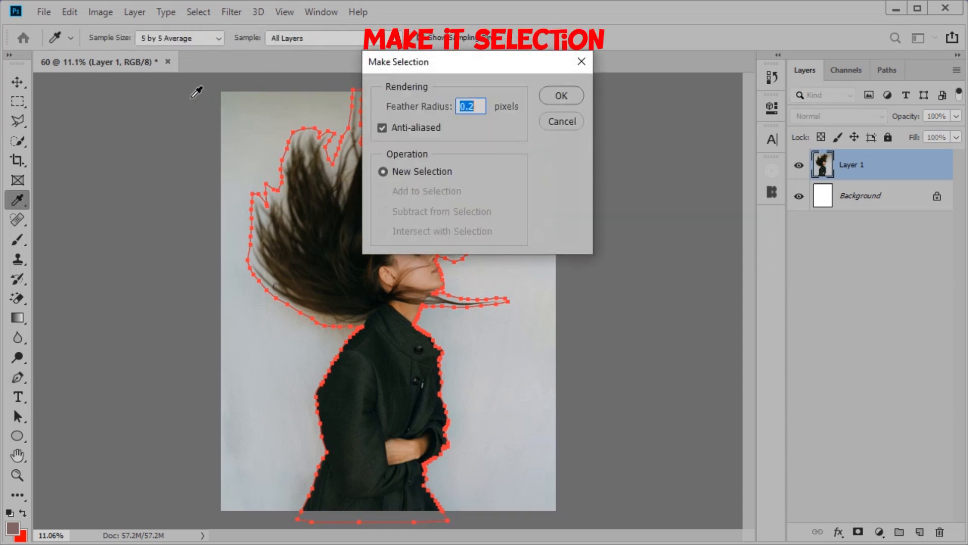
{"action": "left_click", "coordinate": [571, 120]}
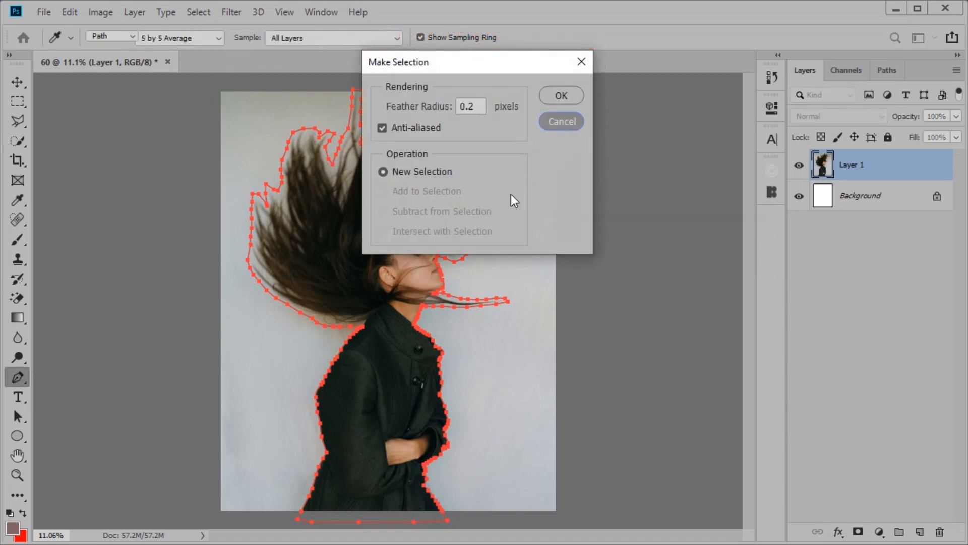
Convert the path around the woman into a new anti-aliased selection with a feather radius of 0.2 pixels.
{"action": "right_click", "coordinate": [381, 425]}
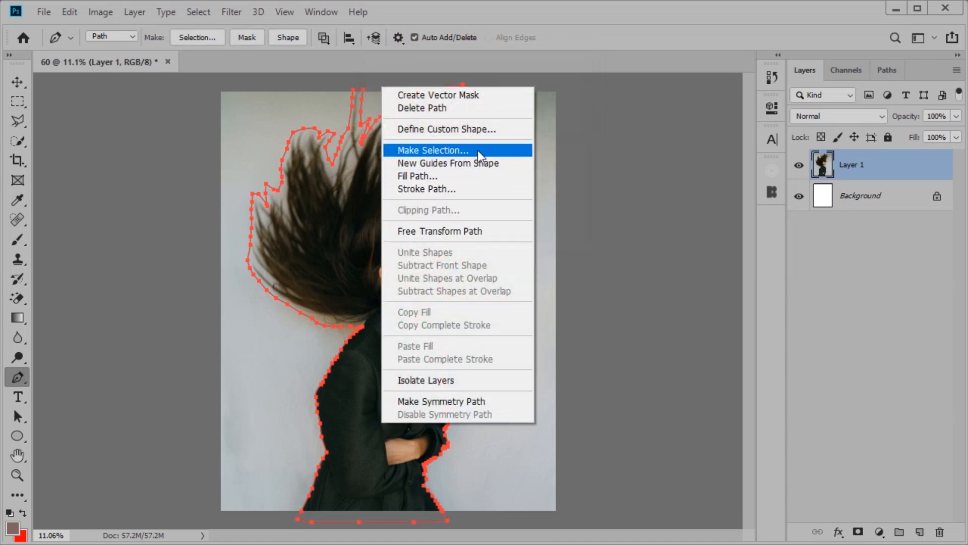
{"action": "left_click", "coordinate": [491, 150]}
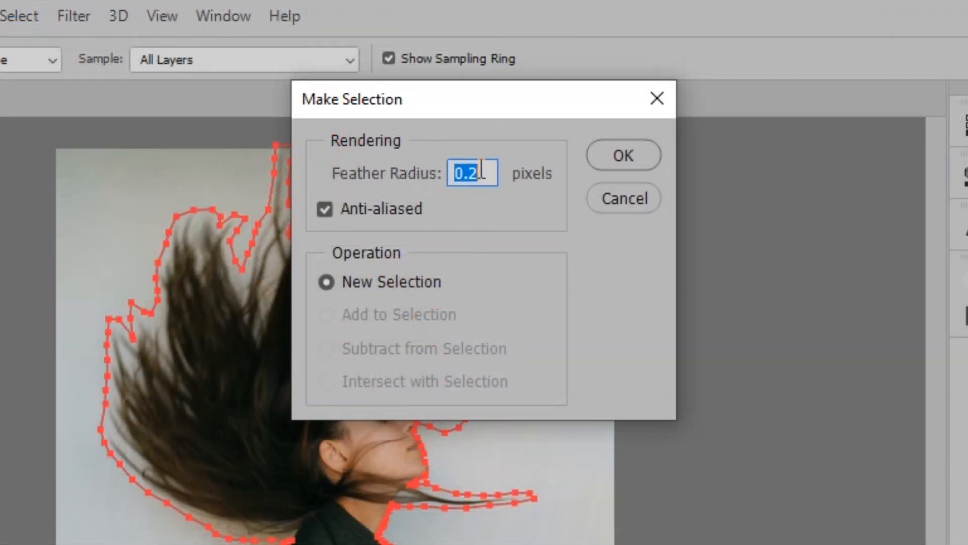
{"action": "left_click_drag", "start_coordinate": [485, 171], "coordinate": [406, 171]}
{"action": "type", "text": "."}
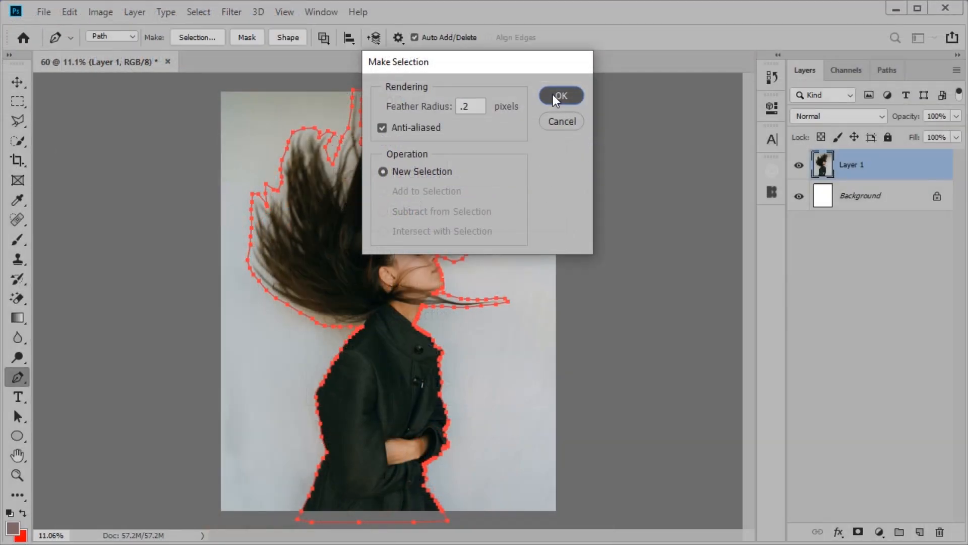
{"action": "left_click", "coordinate": [611, 155]}
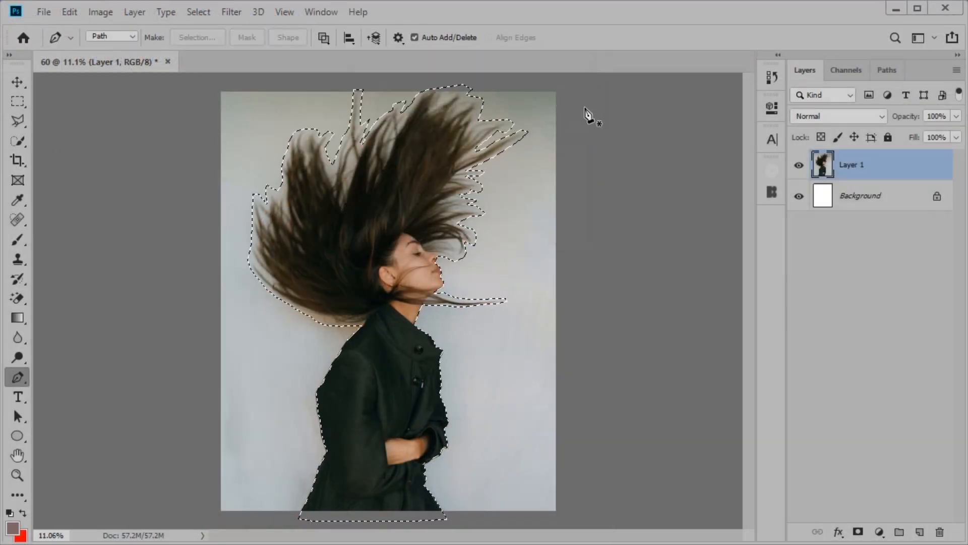
Switch to the Quick Selection tool and open the woman's selection in Select and Mask.
{"action": "left_click", "coordinate": [20, 120]}
{"action": "left_click", "coordinate": [22, 138]}
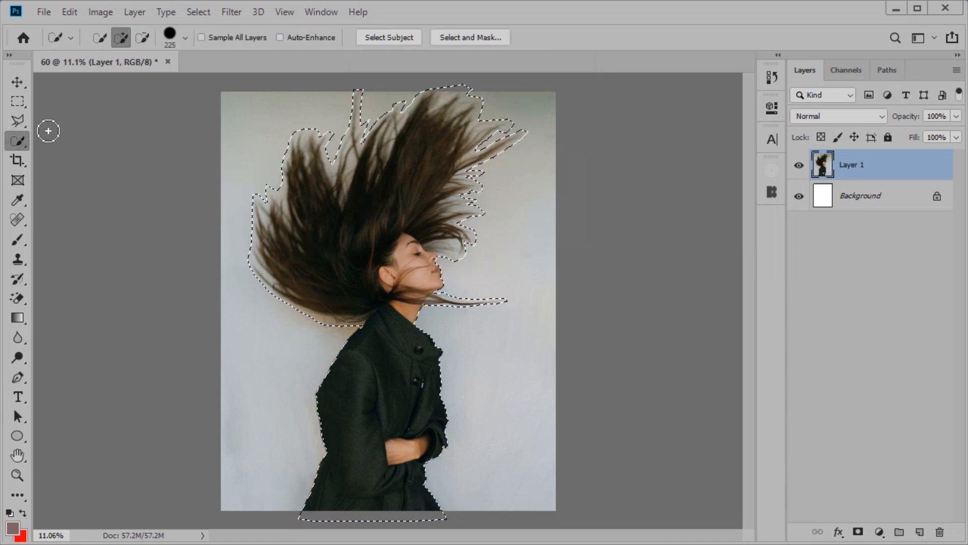
{"action": "left_click", "coordinate": [18, 122]}
{"action": "left_click", "coordinate": [24, 133]}
{"action": "left_click", "coordinate": [21, 120]}
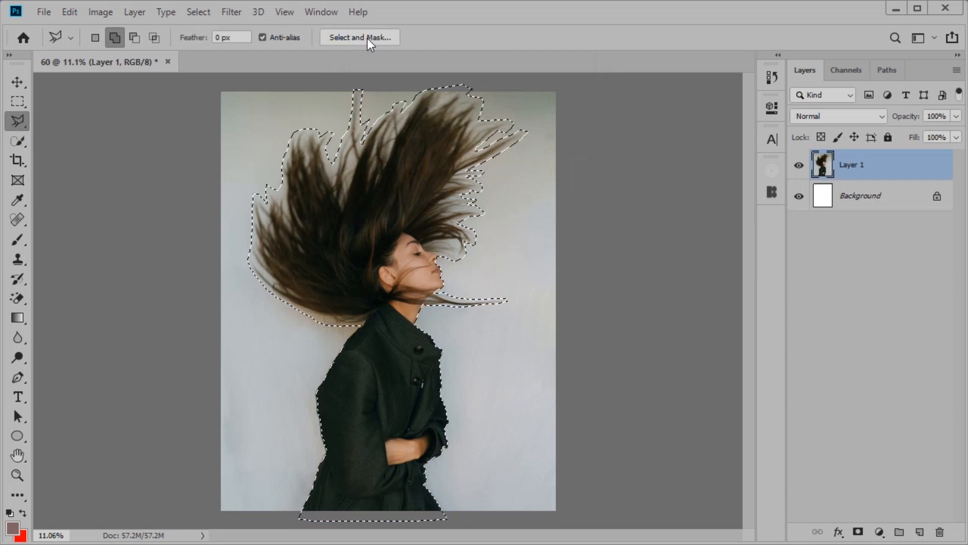
{"action": "left_click", "coordinate": [17, 143]}
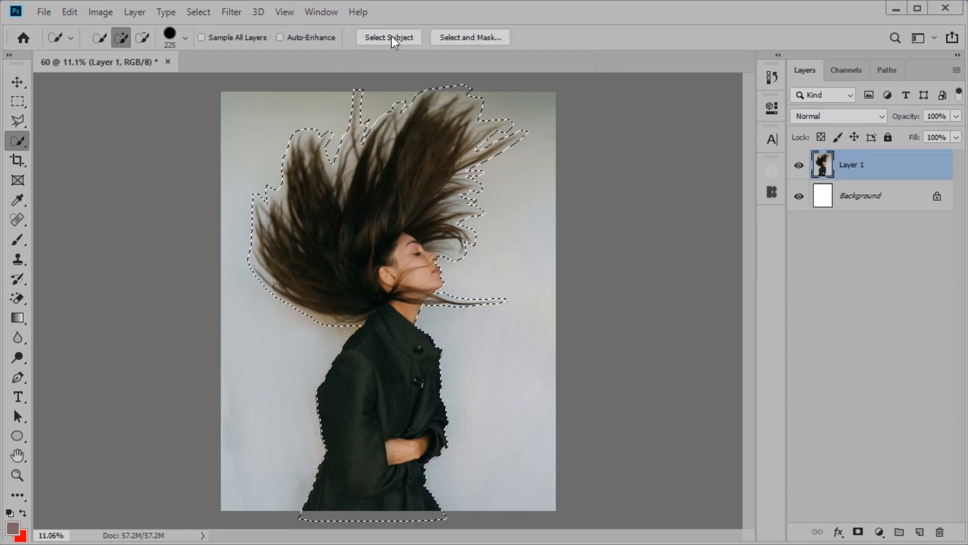
{"action": "left_click", "coordinate": [467, 42]}
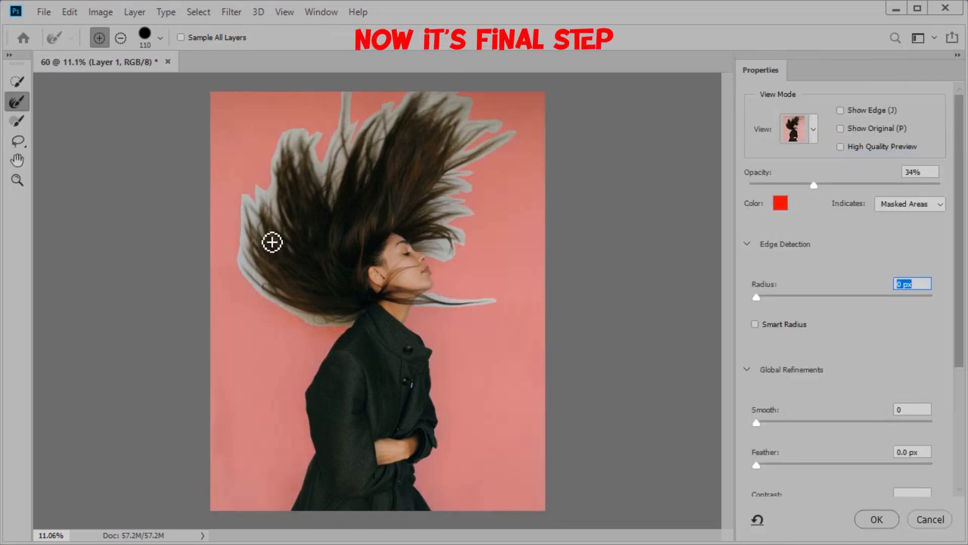
Set the Refine Edge brush to a size of 89 px with 100% hardness.
{"action": "key", "text": "ctrl+plus"}
{"action": "key", "text": "ctrl+plus"}
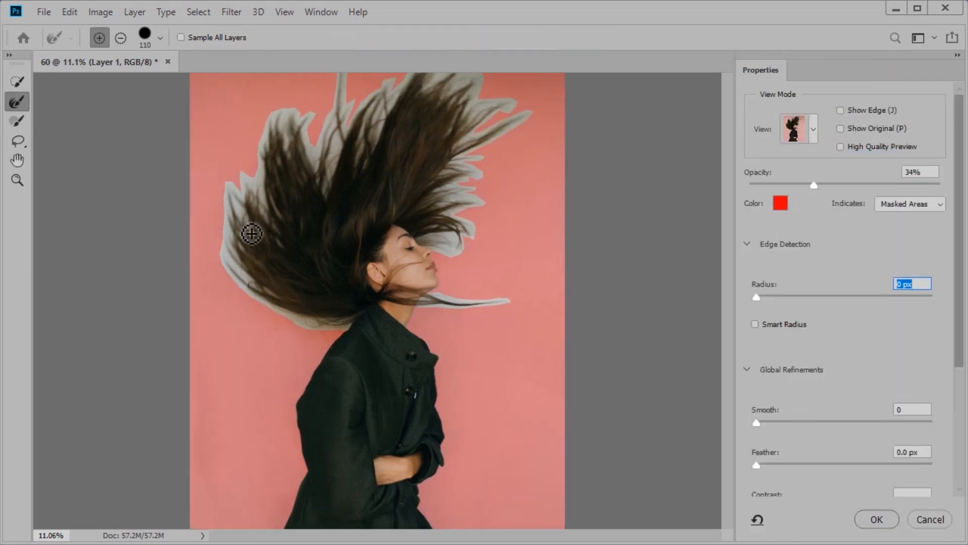
{"action": "key", "text": "ctrl+plus"}
{"action": "key", "text": "ctrl+plus"}
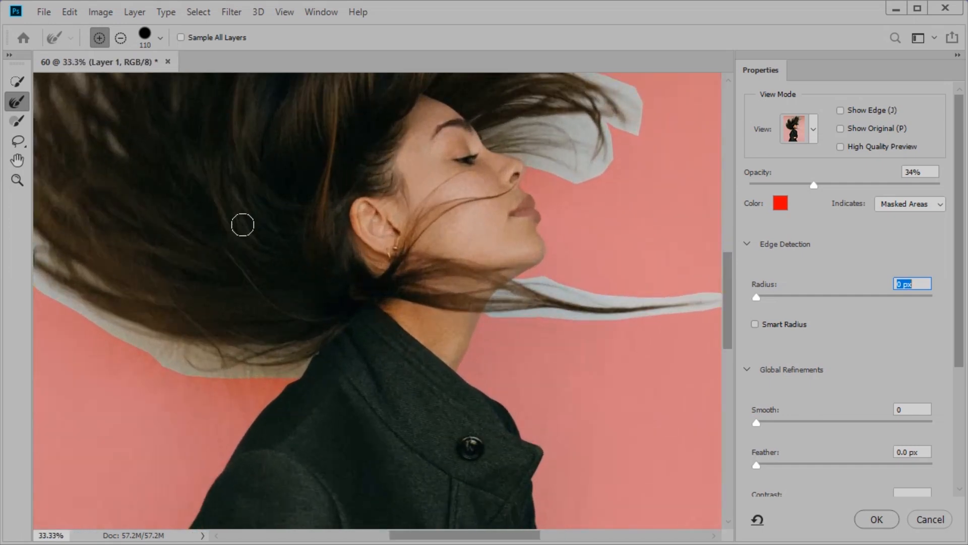
{"action": "left_click_drag", "start_coordinate": [136, 191], "coordinate": [350, 400]}
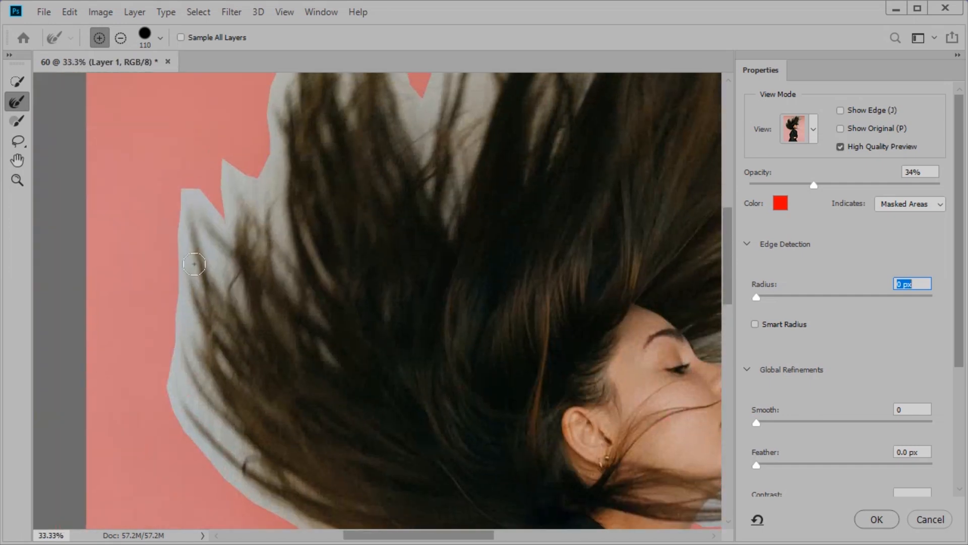
{"action": "left_click", "coordinate": [17, 82]}
{"action": "left_click", "coordinate": [22, 104]}
{"action": "left_click", "coordinate": [145, 35]}
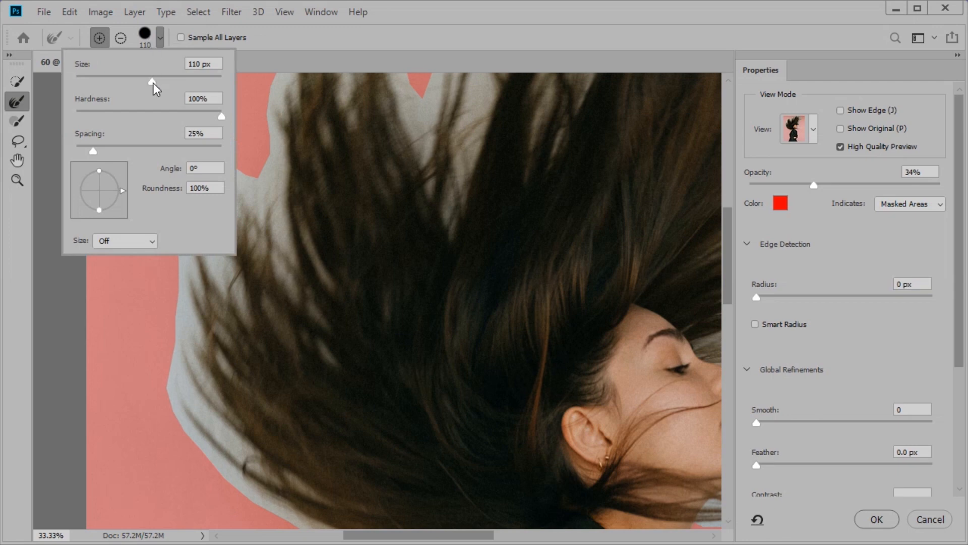
{"action": "mouse_move", "coordinate": [153, 83]}
{"action": "left_mouse_down"}
{"action": "mouse_move", "coordinate": [165, 85]}
{"action": "mouse_move", "coordinate": [130, 86]}
{"action": "mouse_move", "coordinate": [220, 91]}
{"action": "left_mouse_up"}
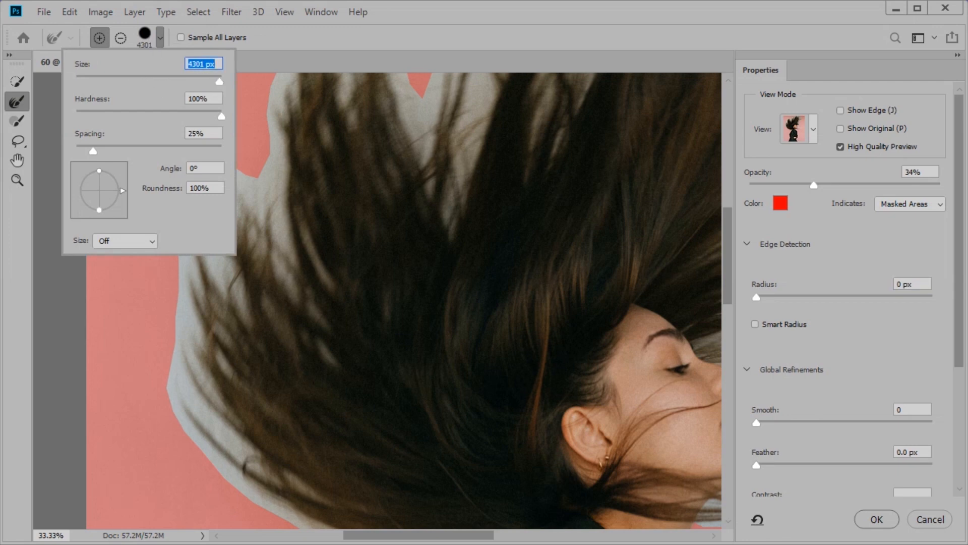
{"action": "left_click_drag", "start_coordinate": [220, 86], "coordinate": [132, 84]}
{"action": "left_click_drag", "start_coordinate": [139, 83], "coordinate": [141, 83]}
{"action": "left_click_drag", "start_coordinate": [222, 117], "coordinate": [126, 116]}
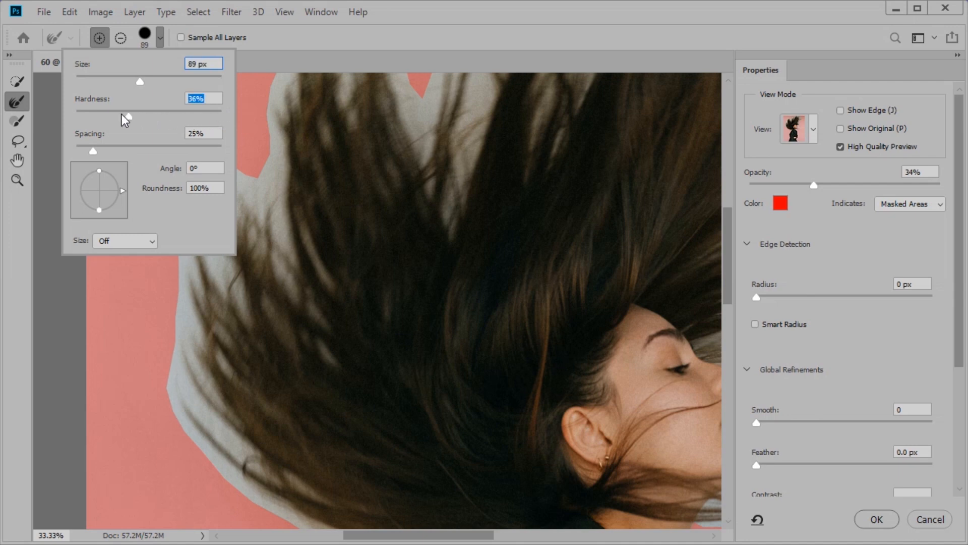
{"action": "mouse_move", "coordinate": [60, 114]}
{"action": "left_mouse_down"}
{"action": "mouse_move", "coordinate": [91, 119]}
{"action": "mouse_move", "coordinate": [74, 113]}
{"action": "left_mouse_up"}
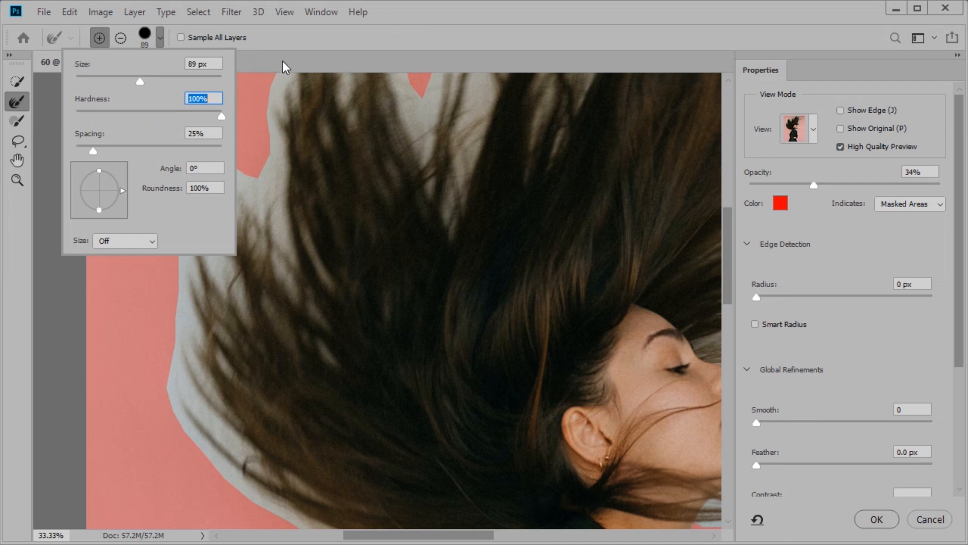
{"action": "left_click", "coordinate": [401, 15]}
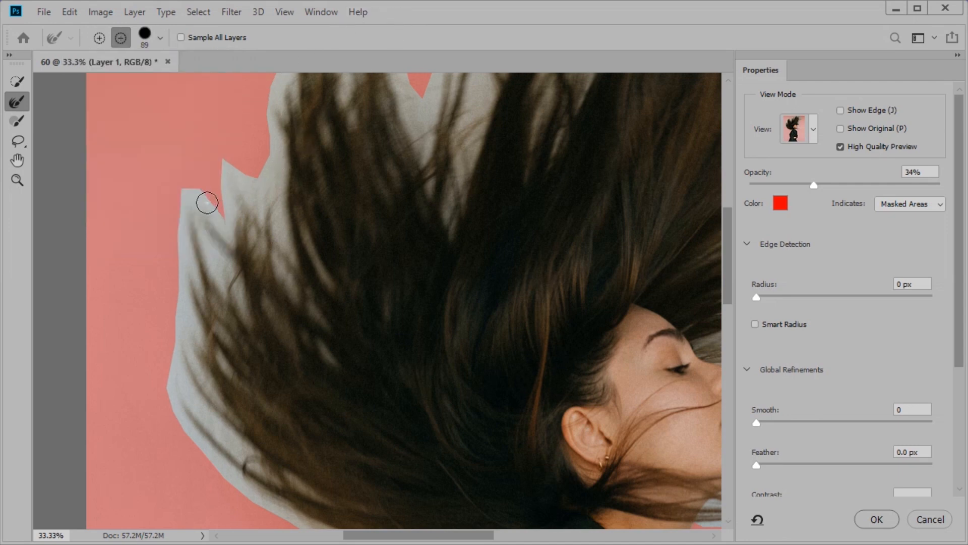
Set the Refine Edge brush to 173 px with a soft edge and brush away the backdrop around the rear hair tips.
{"action": "mouse_move", "coordinate": [219, 198]}
{"action": "left_mouse_down"}
{"action": "mouse_move", "coordinate": [232, 199]}
{"action": "mouse_move", "coordinate": [226, 93]}
{"action": "left_mouse_up"}
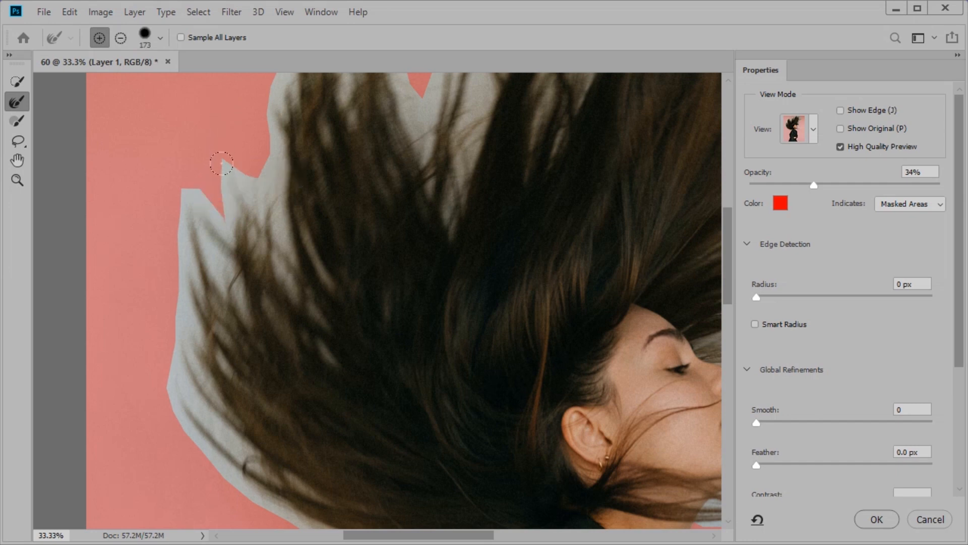
{"action": "mouse_move", "coordinate": [221, 165]}
{"action": "left_mouse_down"}
{"action": "mouse_move", "coordinate": [248, 174]}
{"action": "mouse_move", "coordinate": [250, 192]}
{"action": "mouse_move", "coordinate": [255, 181]}
{"action": "mouse_move", "coordinate": [243, 178]}
{"action": "mouse_move", "coordinate": [199, 184]}
{"action": "mouse_move", "coordinate": [204, 209]}
{"action": "mouse_move", "coordinate": [199, 185]}
{"action": "mouse_move", "coordinate": [177, 207]}
{"action": "left_mouse_up"}
{"action": "left_click", "coordinate": [176, 250]}
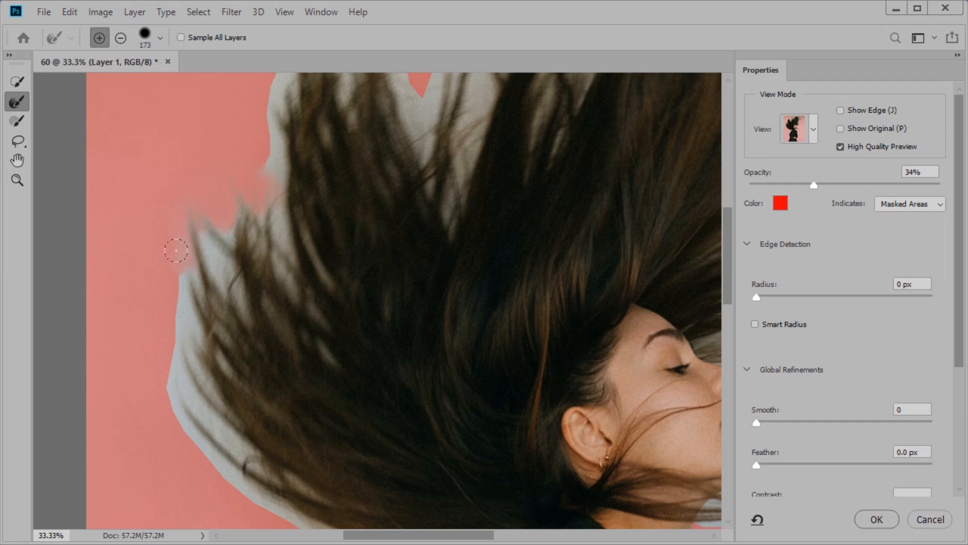
{"action": "mouse_move", "coordinate": [209, 253]}
{"action": "left_mouse_down"}
{"action": "mouse_move", "coordinate": [182, 198]}
{"action": "mouse_move", "coordinate": [175, 340]}
{"action": "left_mouse_up"}
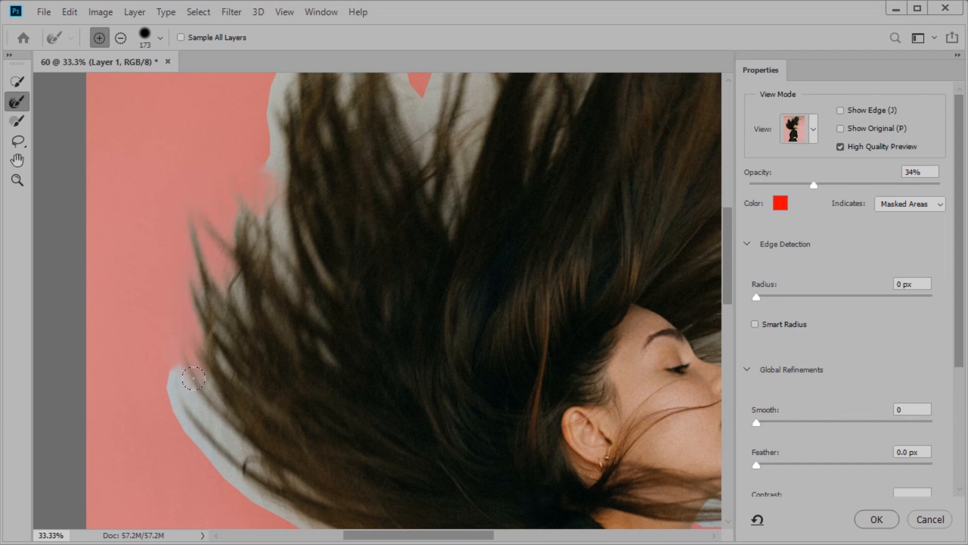
{"action": "left_click_drag", "start_coordinate": [201, 385], "coordinate": [198, 372]}
{"action": "left_click_drag", "start_coordinate": [262, 132], "coordinate": [268, 151]}
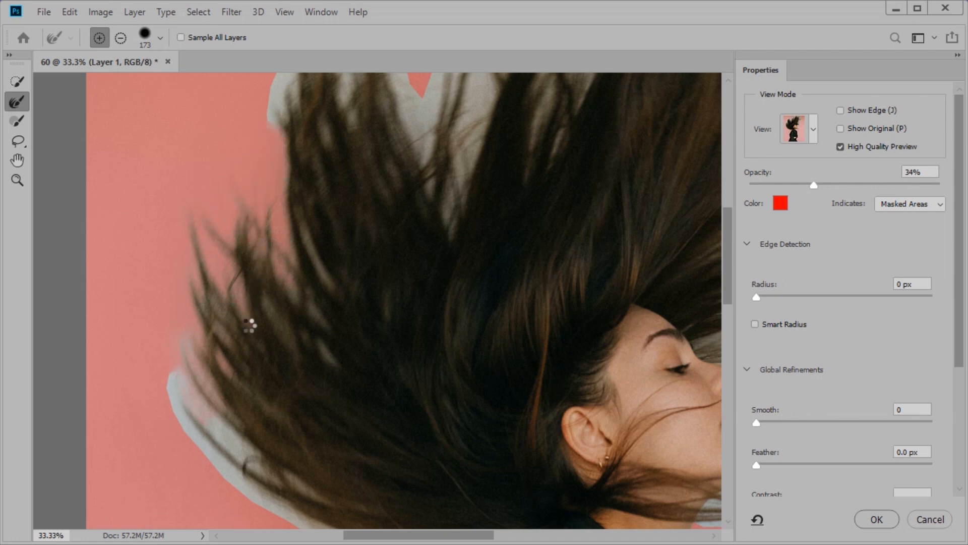
Refine the lower edge of the hair from the coat collar back to the rear tips.
{"action": "left_click_drag", "start_coordinate": [240, 350], "coordinate": [188, 188]}
{"action": "scroll", "coordinate": [325, 409], "scroll_direction": "up", "scroll_amount": 3}
{"action": "mouse_move", "coordinate": [291, 386]}
{"action": "left_mouse_down"}
{"action": "mouse_move", "coordinate": [381, 405]}
{"action": "mouse_move", "coordinate": [462, 405]}
{"action": "left_mouse_up"}
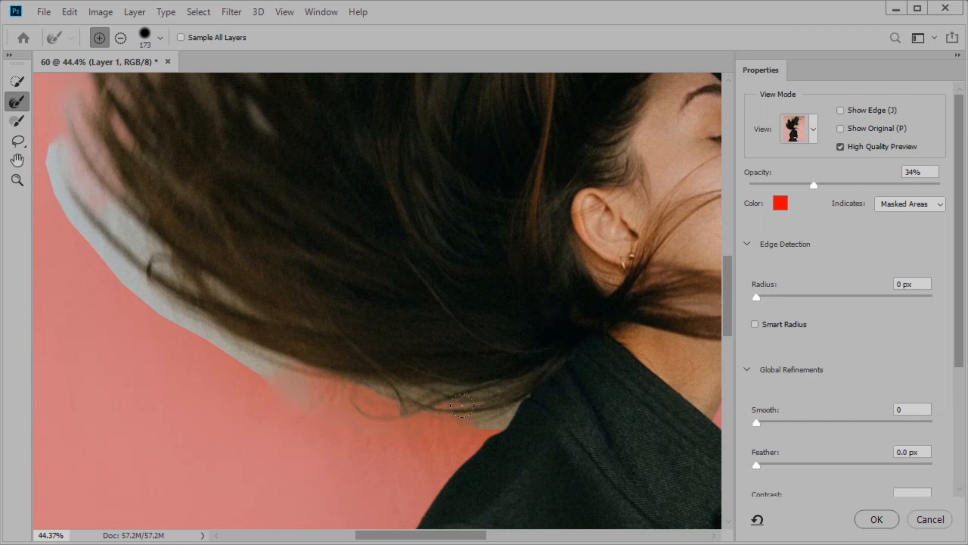
{"action": "mouse_move", "coordinate": [320, 412]}
{"action": "left_mouse_down"}
{"action": "mouse_move", "coordinate": [265, 361]}
{"action": "mouse_move", "coordinate": [162, 306]}
{"action": "mouse_move", "coordinate": [201, 269]}
{"action": "left_mouse_up"}
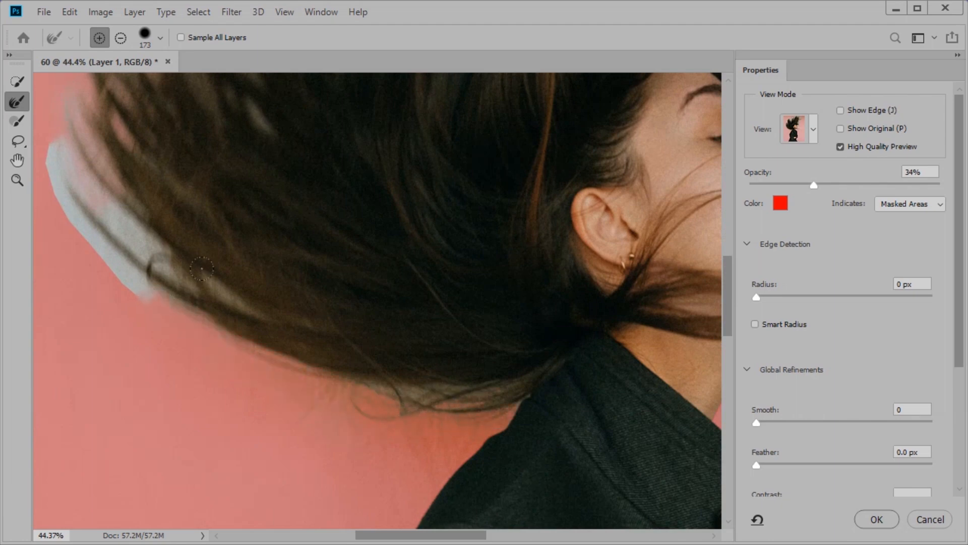
{"action": "mouse_move", "coordinate": [143, 292]}
{"action": "left_mouse_down"}
{"action": "mouse_move", "coordinate": [121, 272]}
{"action": "mouse_move", "coordinate": [63, 134]}
{"action": "mouse_move", "coordinate": [134, 231]}
{"action": "left_mouse_up"}
{"action": "mouse_move", "coordinate": [283, 101]}
{"action": "left_mouse_down"}
{"action": "mouse_move", "coordinate": [301, 249]}
{"action": "mouse_move", "coordinate": [292, 354]}
{"action": "left_mouse_up"}
{"action": "key", "text": "ctrl+0"}
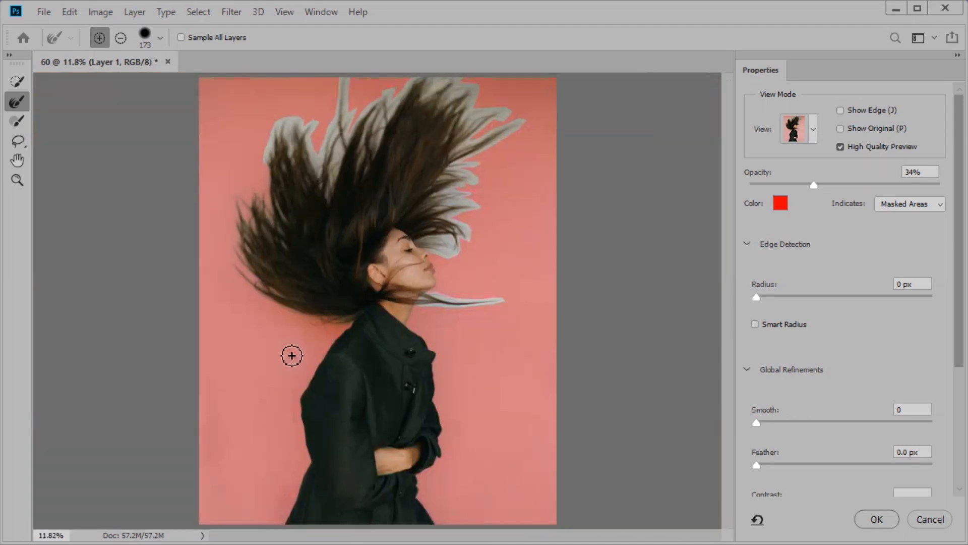
Refine the upper rear hair tips, brushing out the backdrop between the strands up to the gap beside the tall wisp.
{"action": "scroll", "coordinate": [286, 122], "scroll_direction": "up", "scroll_amount": 14}
{"action": "left_click_drag", "start_coordinate": [286, 122], "coordinate": [207, 390]}
{"action": "scroll", "coordinate": [207, 390], "scroll_direction": "up", "scroll_amount": 3}
{"action": "mouse_move", "coordinate": [173, 355]}
{"action": "left_mouse_down"}
{"action": "mouse_move", "coordinate": [128, 346]}
{"action": "mouse_move", "coordinate": [268, 218]}
{"action": "mouse_move", "coordinate": [250, 222]}
{"action": "mouse_move", "coordinate": [253, 364]}
{"action": "mouse_move", "coordinate": [221, 430]}
{"action": "left_mouse_up"}
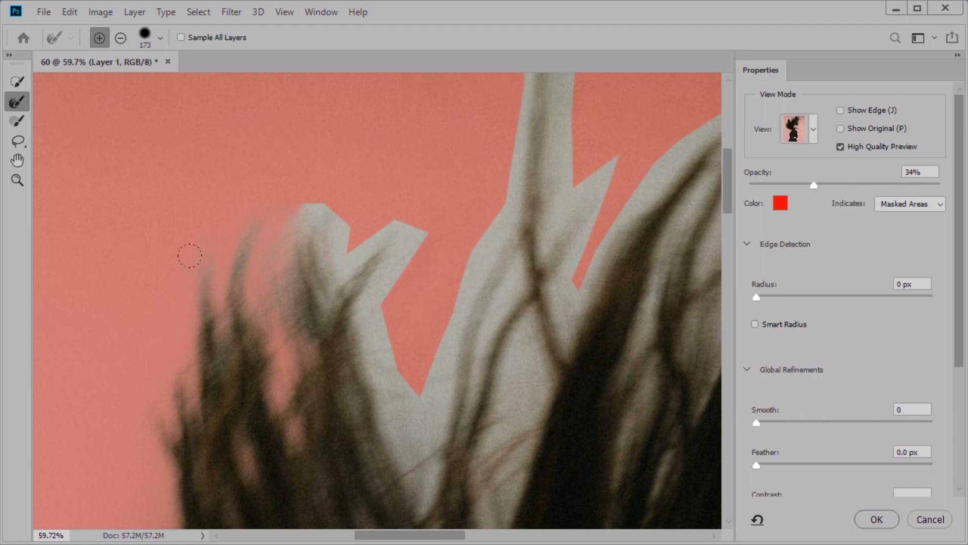
{"action": "mouse_move", "coordinate": [339, 223]}
{"action": "left_mouse_down"}
{"action": "mouse_move", "coordinate": [356, 344]}
{"action": "mouse_move", "coordinate": [353, 277]}
{"action": "mouse_move", "coordinate": [388, 213]}
{"action": "mouse_move", "coordinate": [303, 273]}
{"action": "left_mouse_up"}
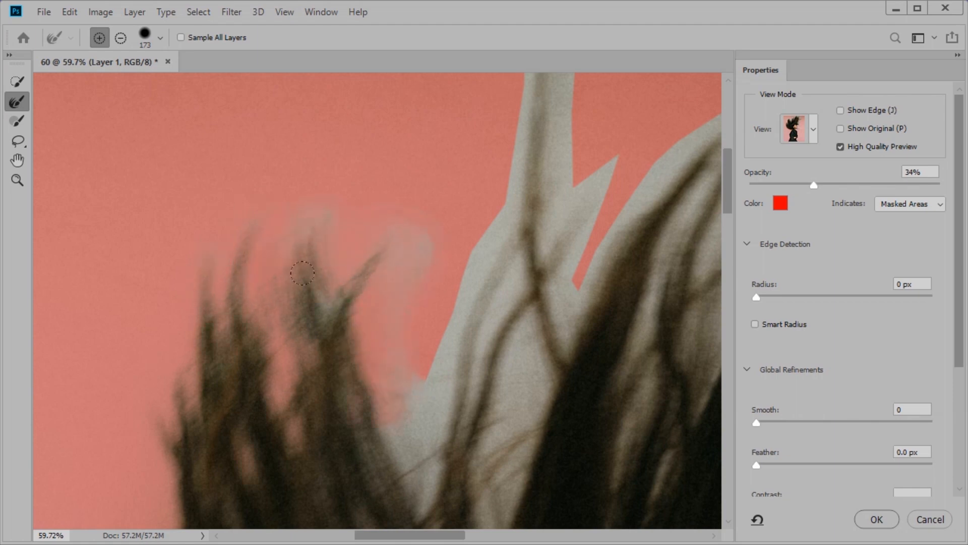
{"action": "left_click_drag", "start_coordinate": [345, 297], "coordinate": [319, 309]}
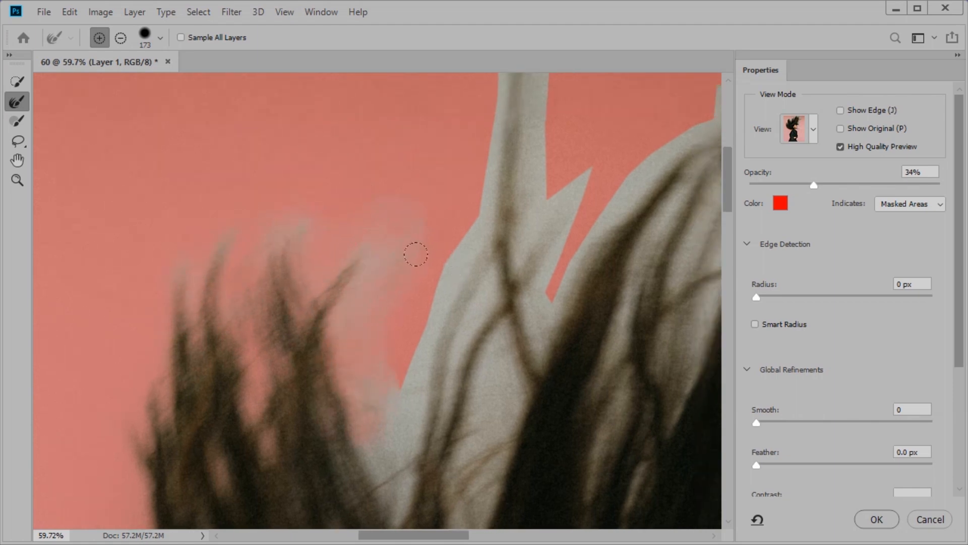
{"action": "left_click_drag", "start_coordinate": [416, 254], "coordinate": [364, 428]}
{"action": "key", "text": "ctrl+0"}
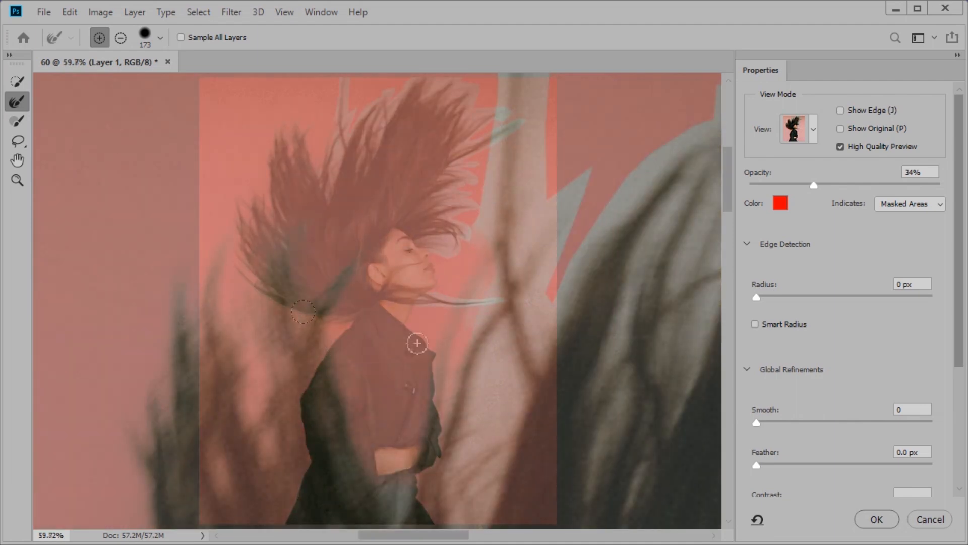
In Overlay view, change the mask overlay colour to blue (#0c00ff) at 34% opacity.
{"action": "left_click", "coordinate": [813, 130]}
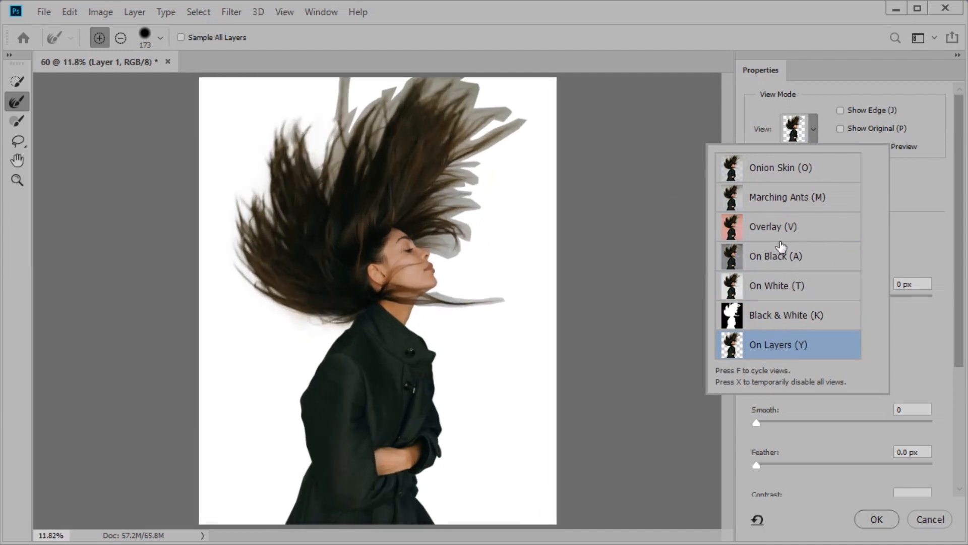
{"action": "left_click", "coordinate": [821, 131]}
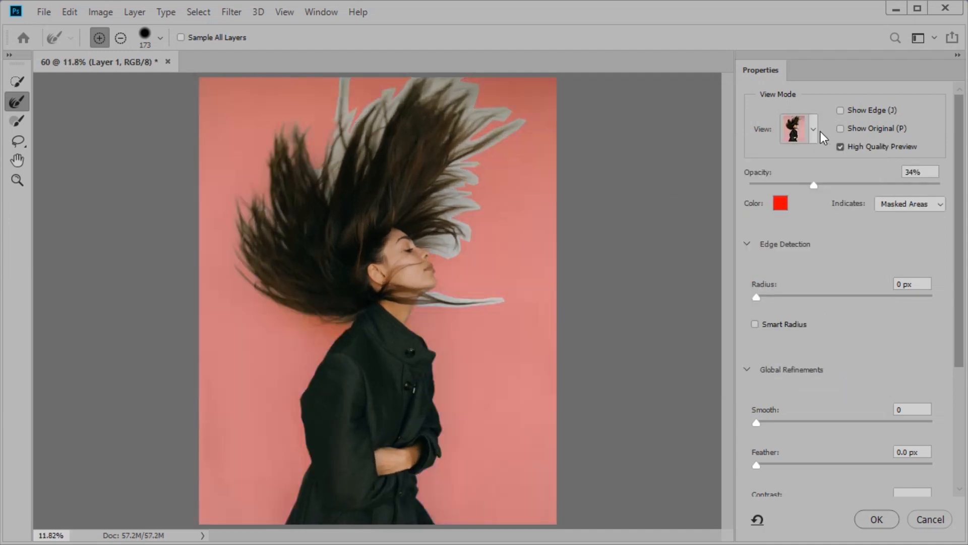
{"action": "left_click", "coordinate": [781, 202]}
{"action": "type", "text": "fafafa"}
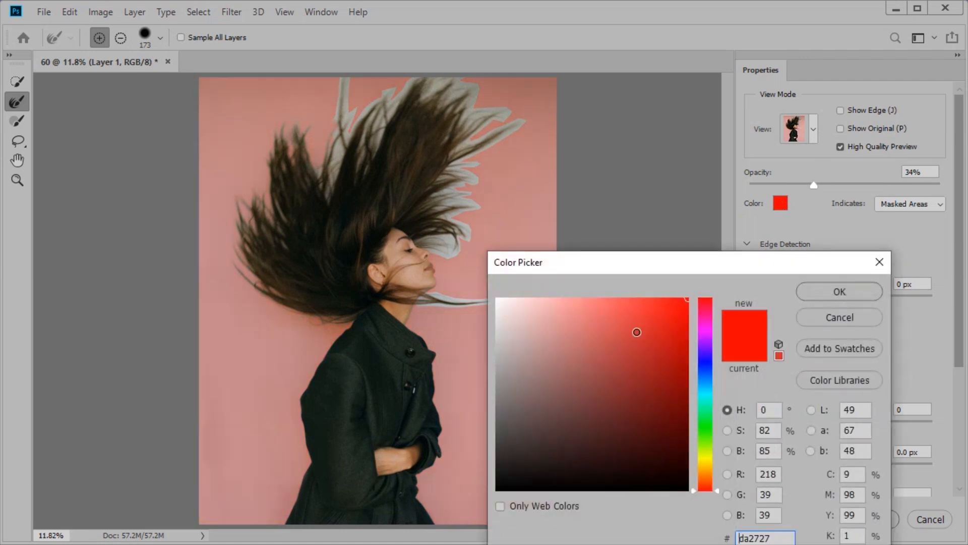
{"action": "left_click_drag", "start_coordinate": [500, 286], "coordinate": [696, 294]}
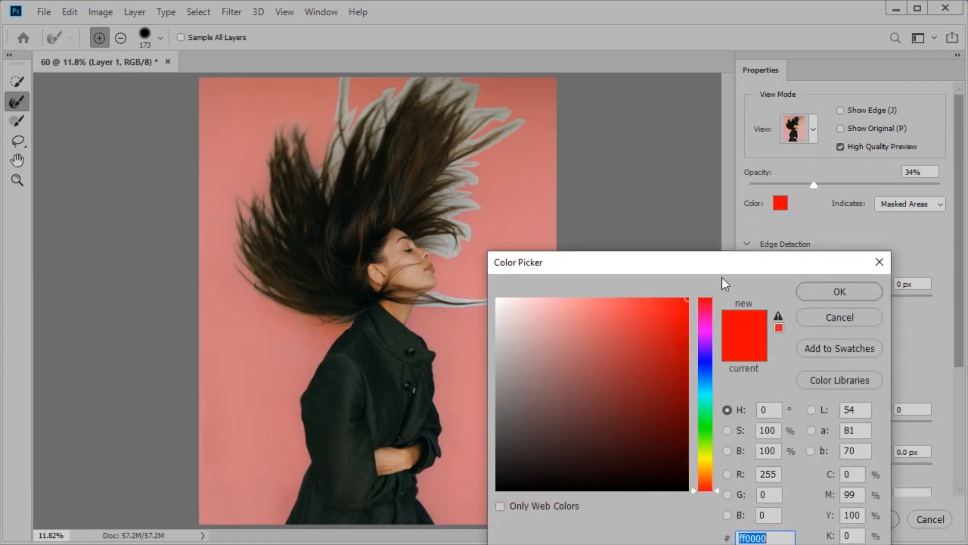
{"action": "left_click", "coordinate": [706, 364]}
{"action": "left_click_drag", "start_coordinate": [706, 363], "coordinate": [705, 360]}
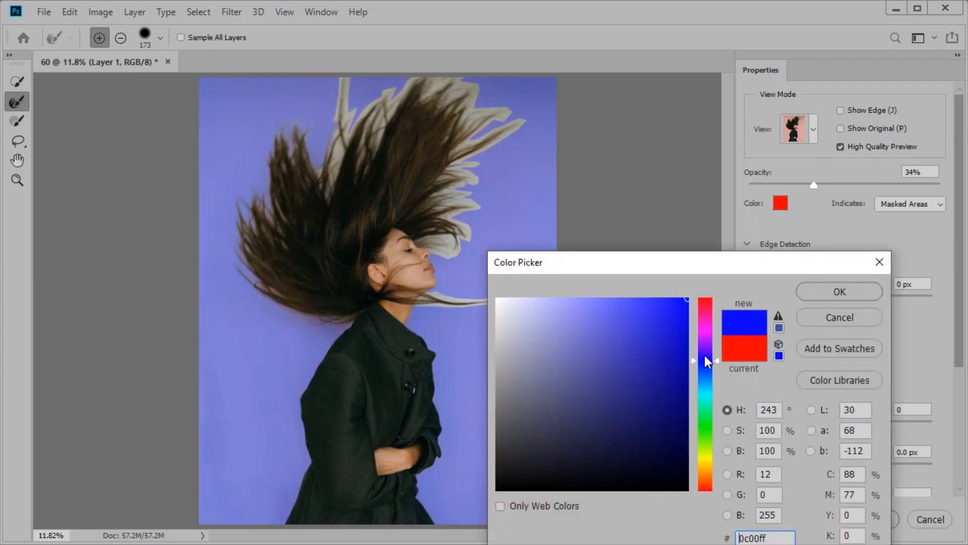
{"action": "left_click", "coordinate": [840, 292]}
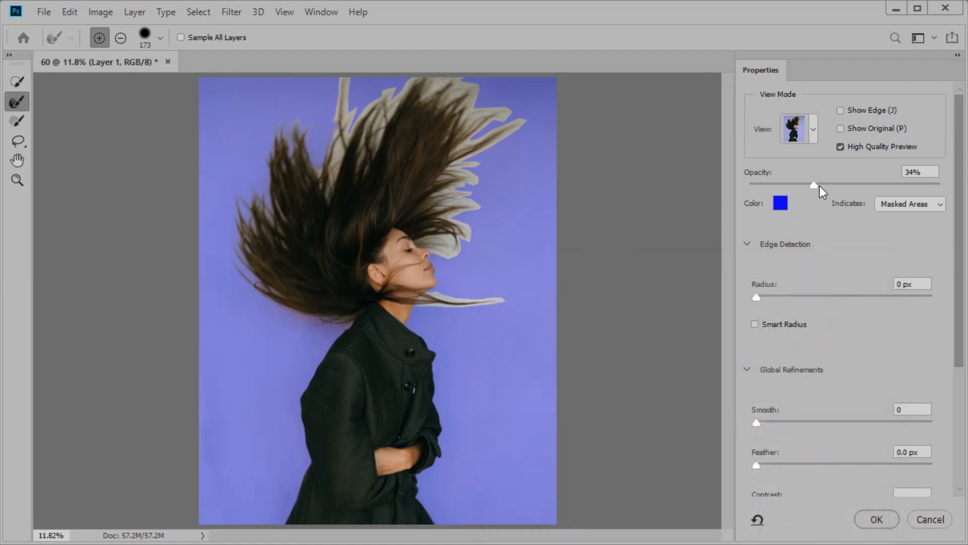
{"action": "mouse_move", "coordinate": [814, 185]}
{"action": "left_mouse_down"}
{"action": "mouse_move", "coordinate": [948, 184]}
{"action": "mouse_move", "coordinate": [661, 187]}
{"action": "mouse_move", "coordinate": [933, 185]}
{"action": "mouse_move", "coordinate": [779, 196]}
{"action": "mouse_move", "coordinate": [814, 196]}
{"action": "left_mouse_up"}
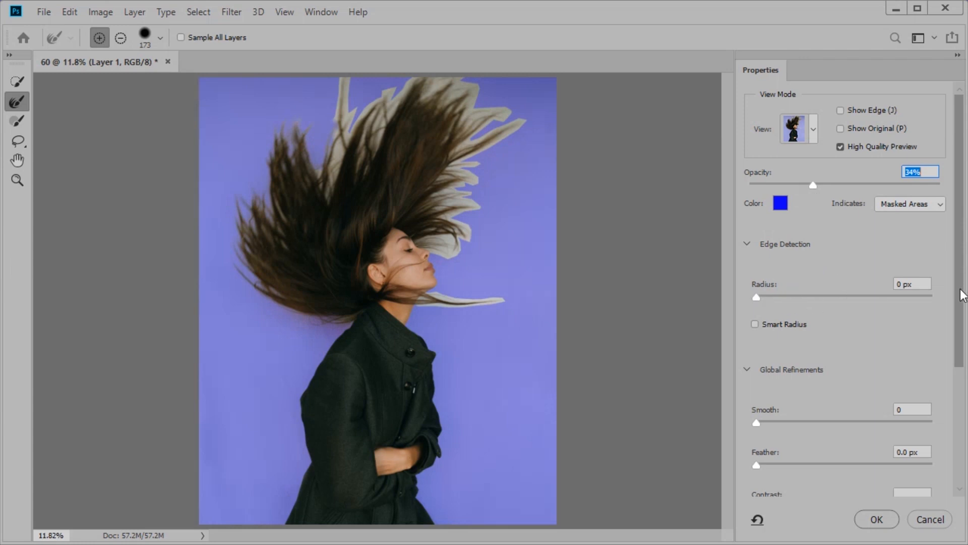
Expand the output settings and choose Selection as the output.
{"action": "left_click_drag", "start_coordinate": [964, 295], "coordinate": [956, 461]}
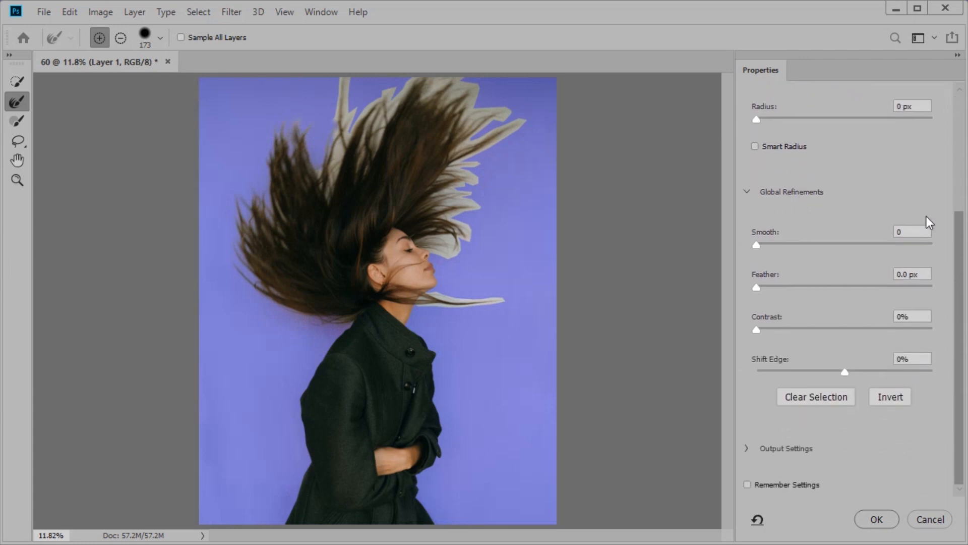
{"action": "left_click", "coordinate": [746, 448]}
{"action": "left_click_drag", "start_coordinate": [958, 411], "coordinate": [959, 479]}
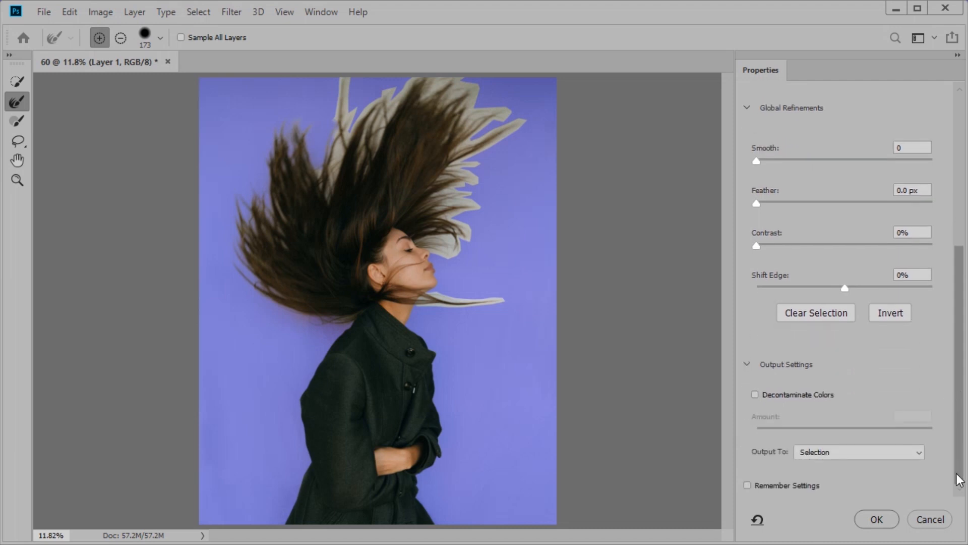
{"action": "left_click", "coordinate": [845, 454]}
{"action": "left_click", "coordinate": [839, 453]}
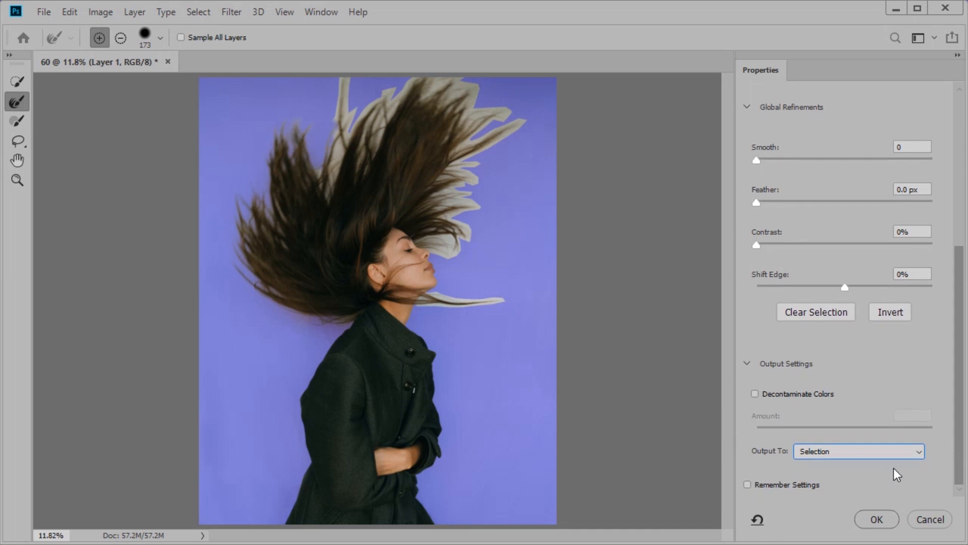
{"action": "left_click", "coordinate": [873, 453]}
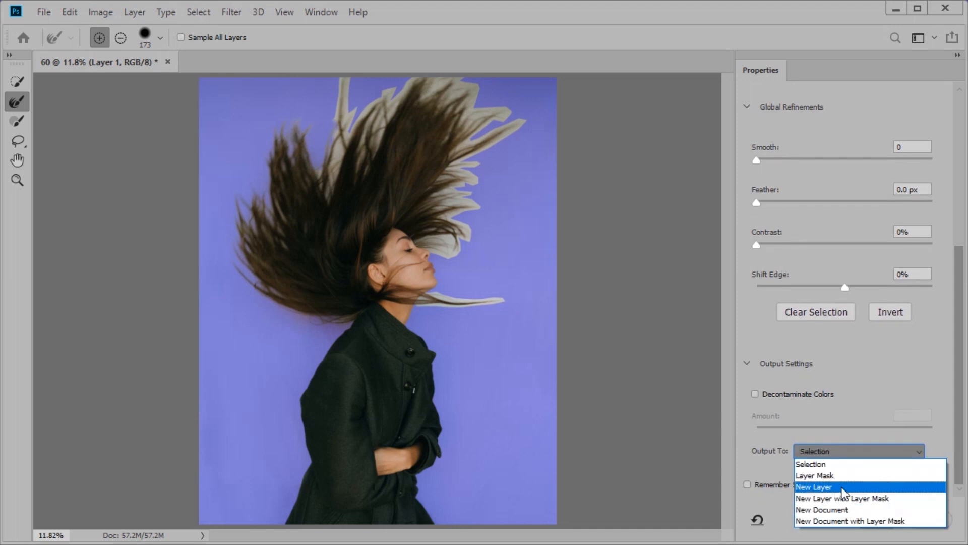
{"action": "left_click", "coordinate": [831, 463]}
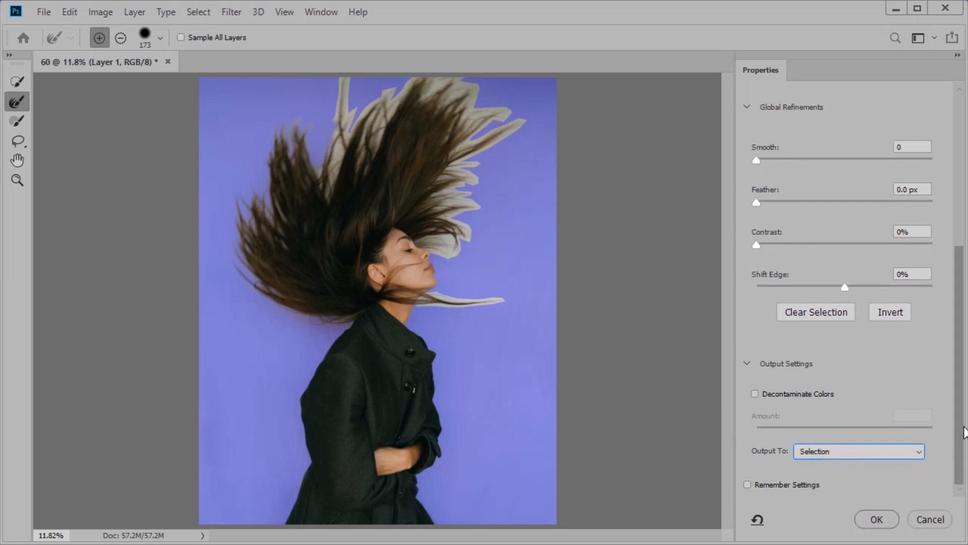
Try a heavy feather of 618.5 px on the selection edge and set it back to 0.0 px.
{"action": "left_click_drag", "start_coordinate": [961, 433], "coordinate": [961, 365]}
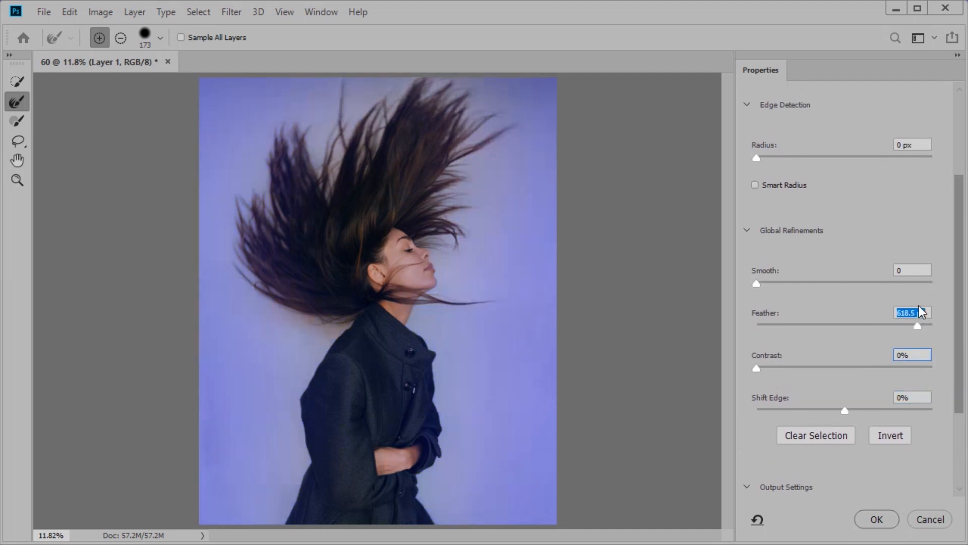
{"action": "left_click_drag", "start_coordinate": [834, 327], "coordinate": [704, 343]}
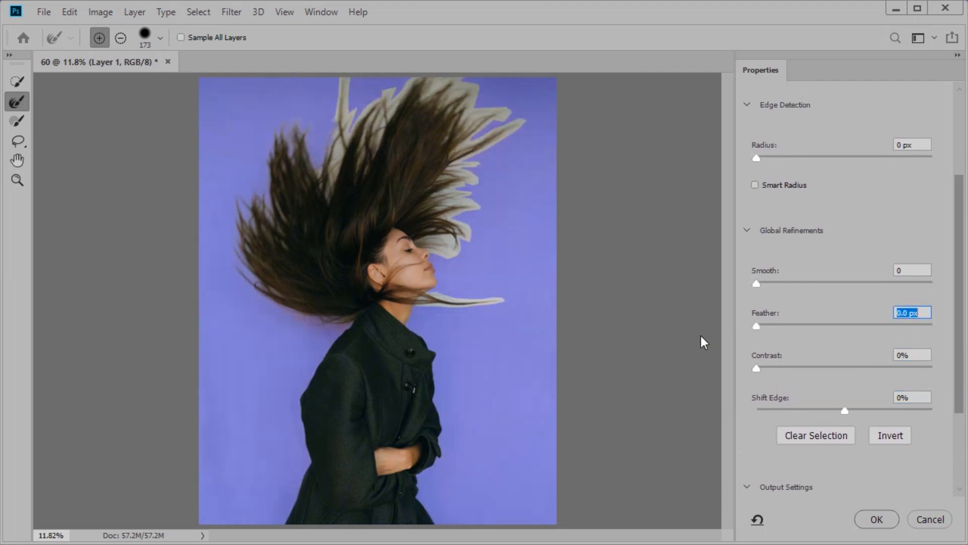
{"action": "left_click", "coordinate": [914, 273]}
{"action": "left_click_drag", "start_coordinate": [962, 307], "coordinate": [966, 160]}
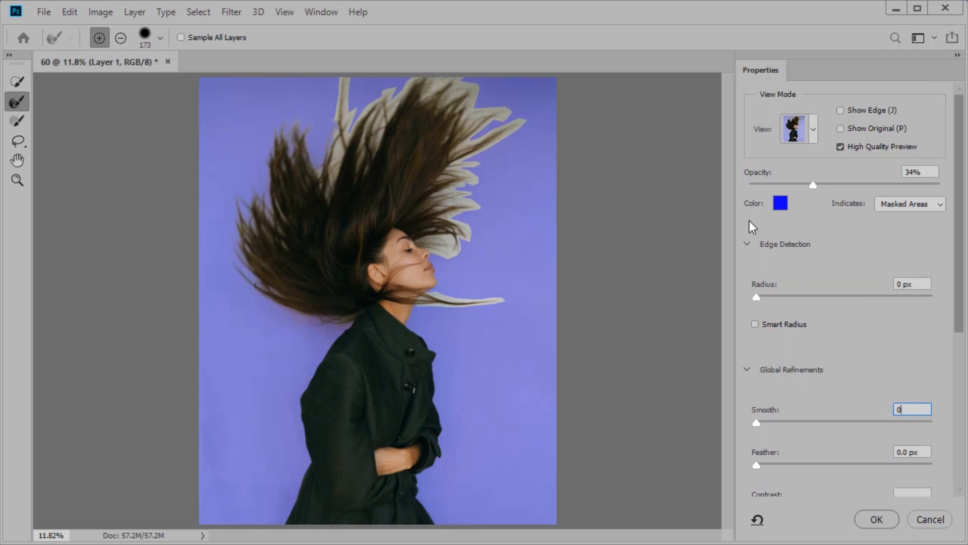
Change the mask overlay colour to red (#ff0006).
{"action": "key", "text": "ctrl+plus"}
{"action": "key", "text": "ctrl+plus"}
{"action": "key", "text": "ctrl+plus"}
{"action": "key", "text": "ctrl+plus"}
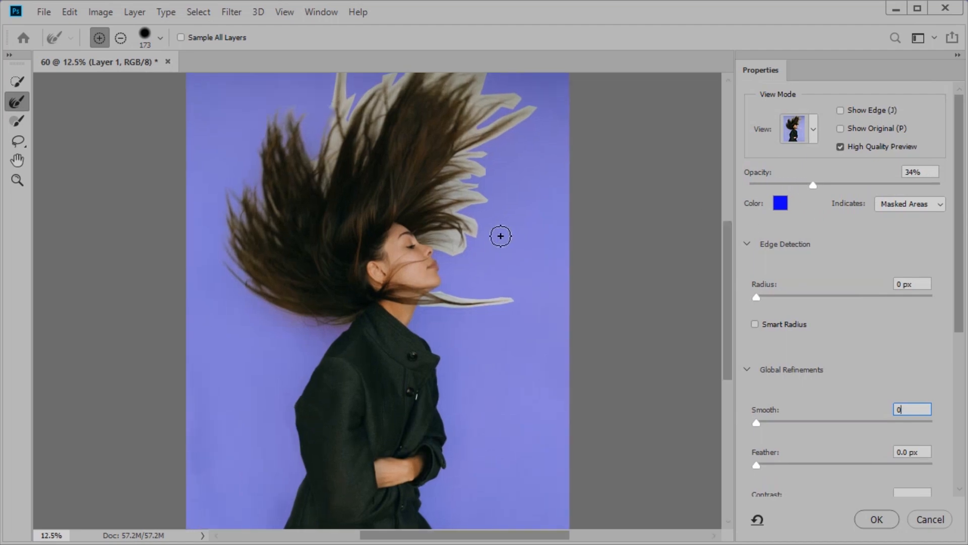
{"action": "left_click_drag", "start_coordinate": [481, 222], "coordinate": [398, 484]}
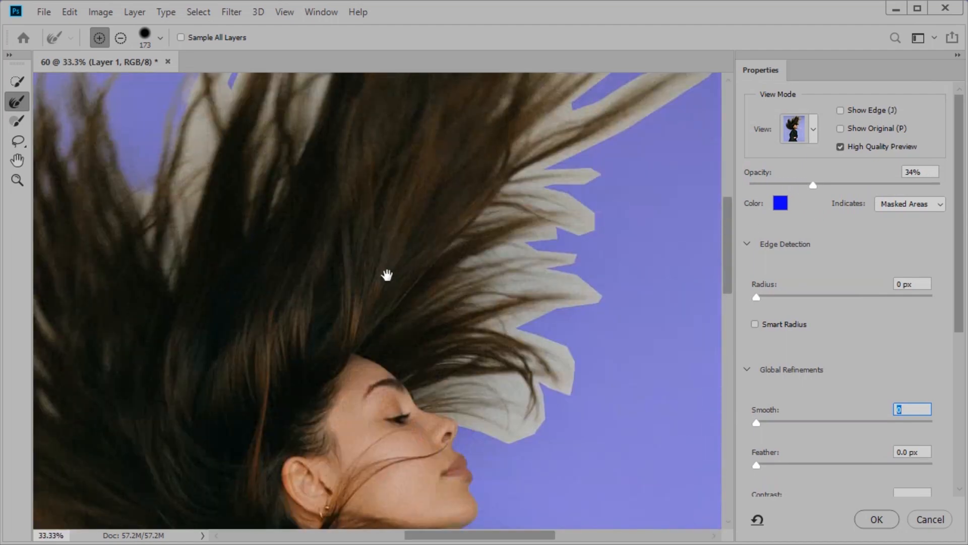
{"action": "left_click_drag", "start_coordinate": [387, 274], "coordinate": [524, 389]}
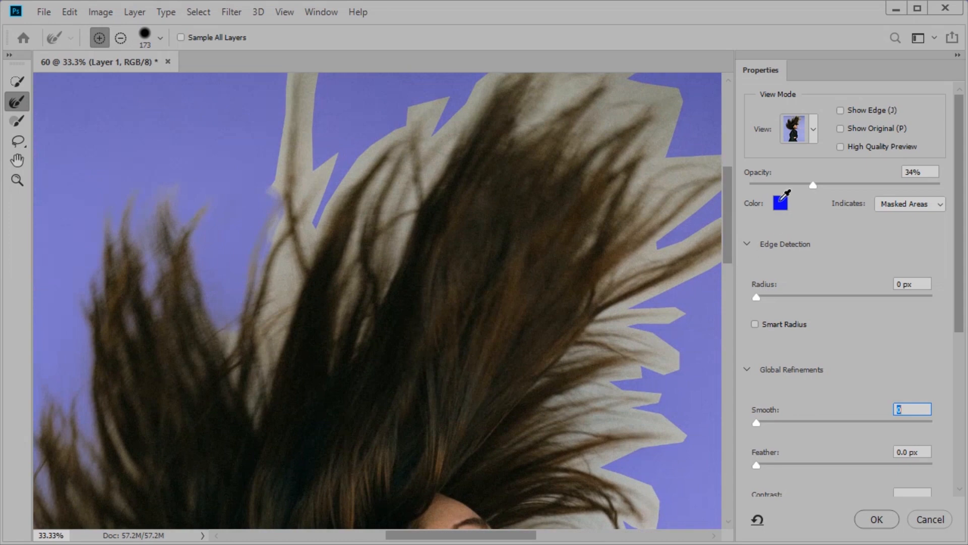
{"action": "left_click", "coordinate": [781, 201]}
{"action": "left_click_drag", "start_coordinate": [709, 301], "coordinate": [707, 292]}
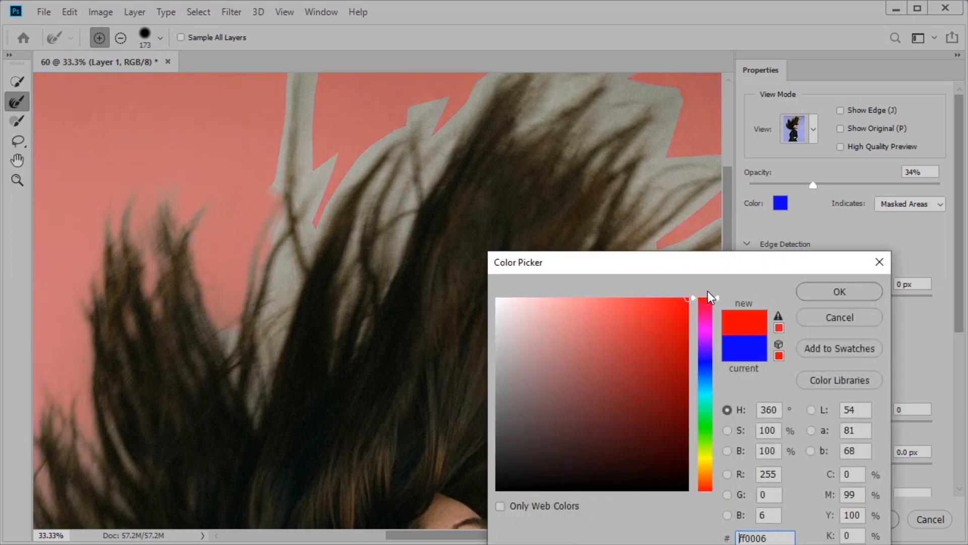
{"action": "left_click", "coordinate": [830, 298]}
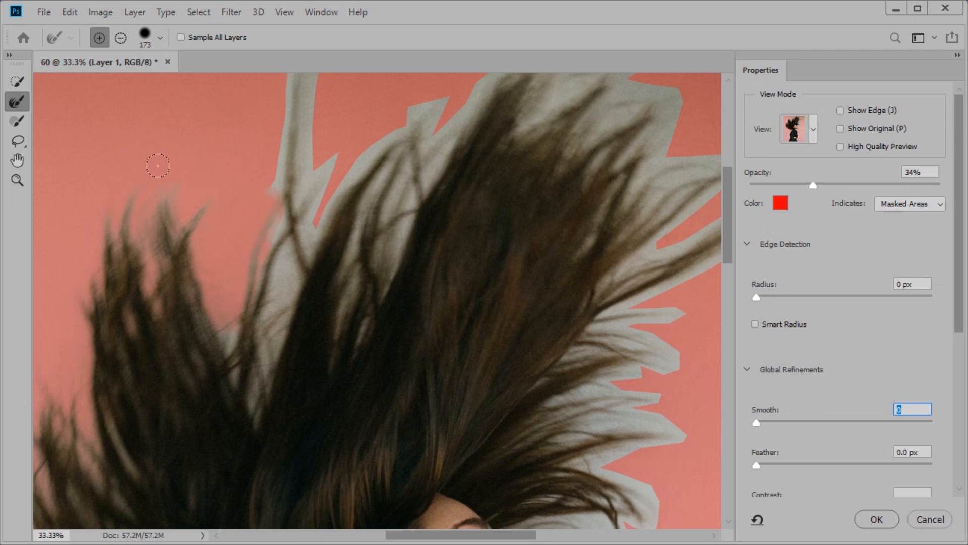
Brush out the backdrop around the tall hair wisp and the gap beside it with the Refine Edge brush.
{"action": "mouse_move", "coordinate": [170, 190]}
{"action": "left_mouse_down"}
{"action": "mouse_move", "coordinate": [270, 214]}
{"action": "mouse_move", "coordinate": [263, 208]}
{"action": "mouse_move", "coordinate": [286, 282]}
{"action": "left_mouse_up"}
{"action": "key", "text": "ctrl+plus"}
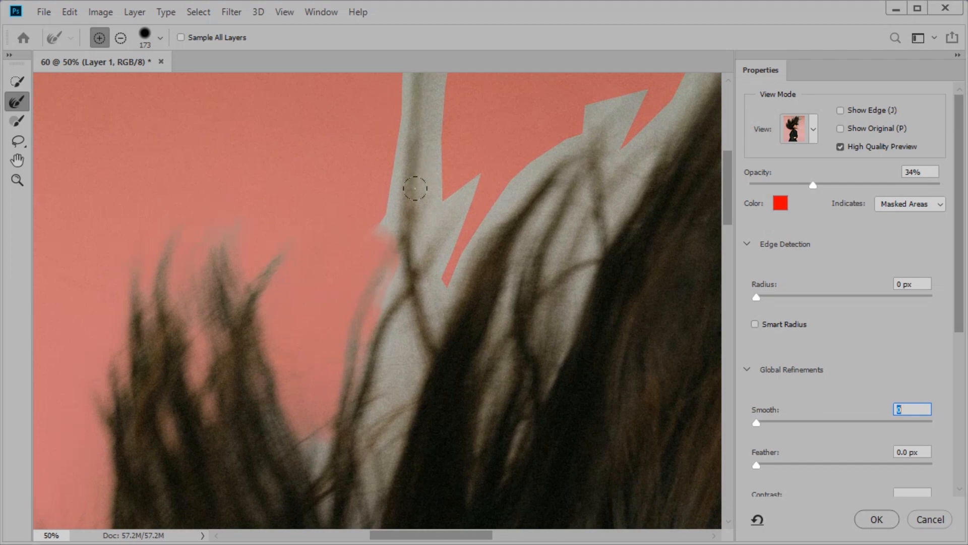
{"action": "mouse_move", "coordinate": [414, 188]}
{"action": "left_mouse_down"}
{"action": "mouse_move", "coordinate": [334, 479]}
{"action": "mouse_move", "coordinate": [296, 426]}
{"action": "mouse_move", "coordinate": [344, 489]}
{"action": "left_mouse_up"}
{"action": "left_click_drag", "start_coordinate": [413, 79], "coordinate": [398, 227]}
{"action": "key", "text": "ctrl+minus"}
{"action": "mouse_move", "coordinate": [464, 199]}
{"action": "left_mouse_down"}
{"action": "mouse_move", "coordinate": [422, 249]}
{"action": "mouse_move", "coordinate": [372, 342]}
{"action": "mouse_move", "coordinate": [343, 249]}
{"action": "left_mouse_up"}
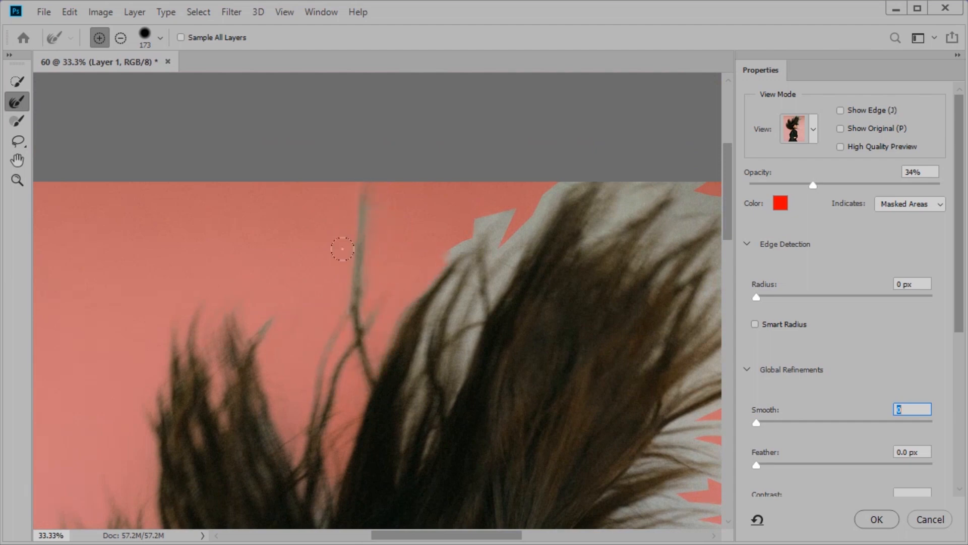
Refine the top edge of the hair and the front tips down to the strands above the forehead.
{"action": "mouse_move", "coordinate": [435, 285]}
{"action": "left_mouse_down"}
{"action": "mouse_move", "coordinate": [456, 291]}
{"action": "mouse_move", "coordinate": [450, 306]}
{"action": "mouse_move", "coordinate": [475, 206]}
{"action": "mouse_move", "coordinate": [629, 198]}
{"action": "mouse_move", "coordinate": [645, 216]}
{"action": "left_mouse_up"}
{"action": "left_click_drag", "start_coordinate": [324, 461], "coordinate": [340, 377]}
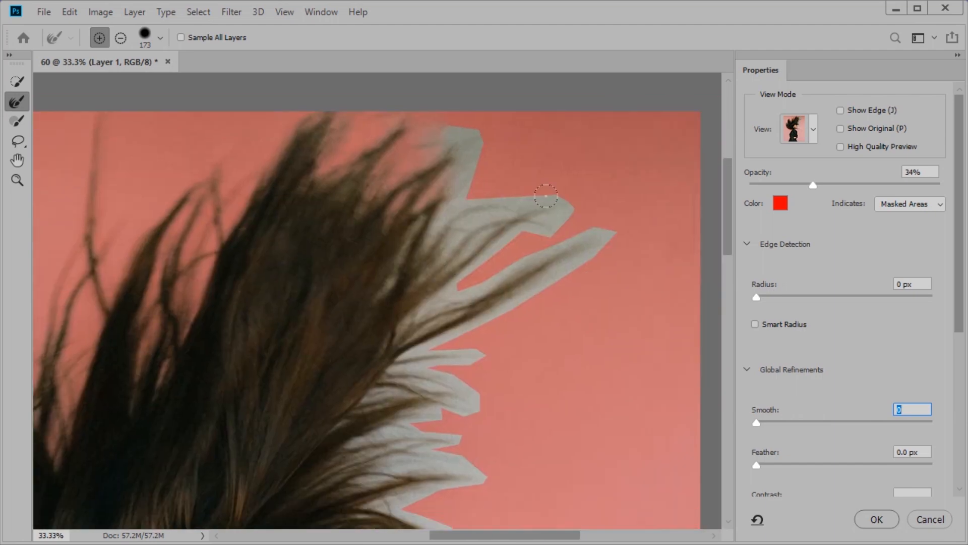
{"action": "mouse_move", "coordinate": [548, 201]}
{"action": "left_mouse_down"}
{"action": "mouse_move", "coordinate": [528, 287]}
{"action": "mouse_move", "coordinate": [348, 446]}
{"action": "mouse_move", "coordinate": [461, 450]}
{"action": "left_mouse_up"}
{"action": "mouse_move", "coordinate": [397, 509]}
{"action": "left_mouse_down"}
{"action": "mouse_move", "coordinate": [458, 288]}
{"action": "mouse_move", "coordinate": [453, 385]}
{"action": "mouse_move", "coordinate": [398, 355]}
{"action": "left_mouse_up"}
Refine the thin strand of hair below the chin with the Refine Edge brush at 125 px.
{"action": "scroll", "coordinate": [399, 339], "scroll_direction": "up", "scroll_amount": 6}
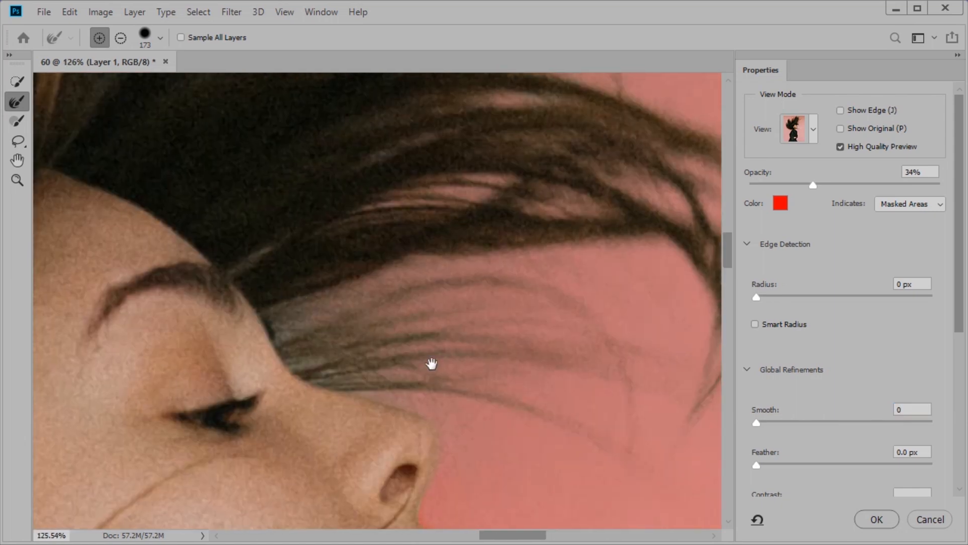
{"action": "scroll", "coordinate": [340, 378], "scroll_direction": "down", "scroll_amount": 10}
{"action": "left_click_drag", "start_coordinate": [342, 379], "coordinate": [243, 119]}
{"action": "left_click_drag", "start_coordinate": [326, 339], "coordinate": [350, 346]}
{"action": "left_click_drag", "start_coordinate": [559, 344], "coordinate": [539, 332]}
{"action": "mouse_move", "coordinate": [452, 334]}
{"action": "left_mouse_down"}
{"action": "mouse_move", "coordinate": [339, 327]}
{"action": "mouse_move", "coordinate": [298, 348]}
{"action": "mouse_move", "coordinate": [208, 350]}
{"action": "mouse_move", "coordinate": [325, 357]}
{"action": "mouse_move", "coordinate": [276, 315]}
{"action": "left_mouse_up"}
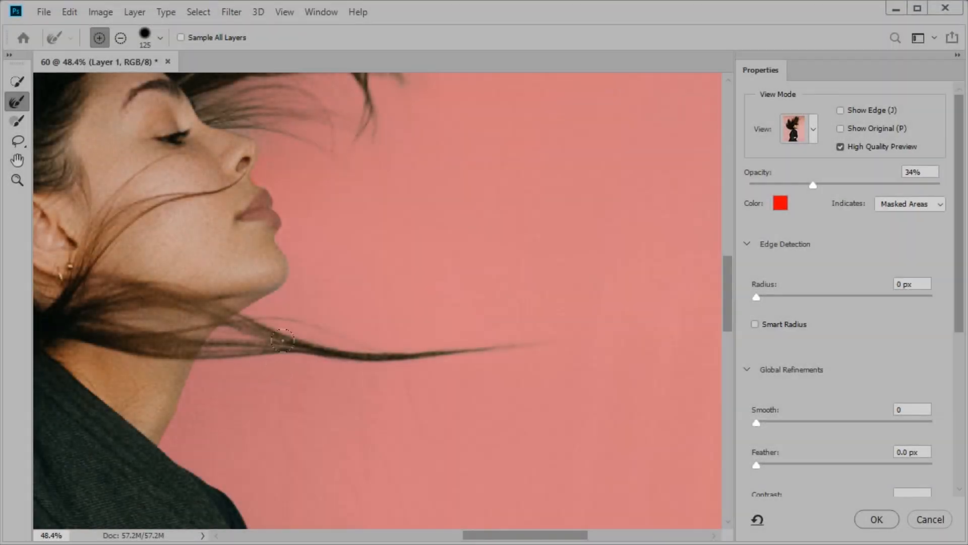
{"action": "left_click_drag", "start_coordinate": [286, 289], "coordinate": [387, 369]}
{"action": "key", "text": "ctrl+0"}
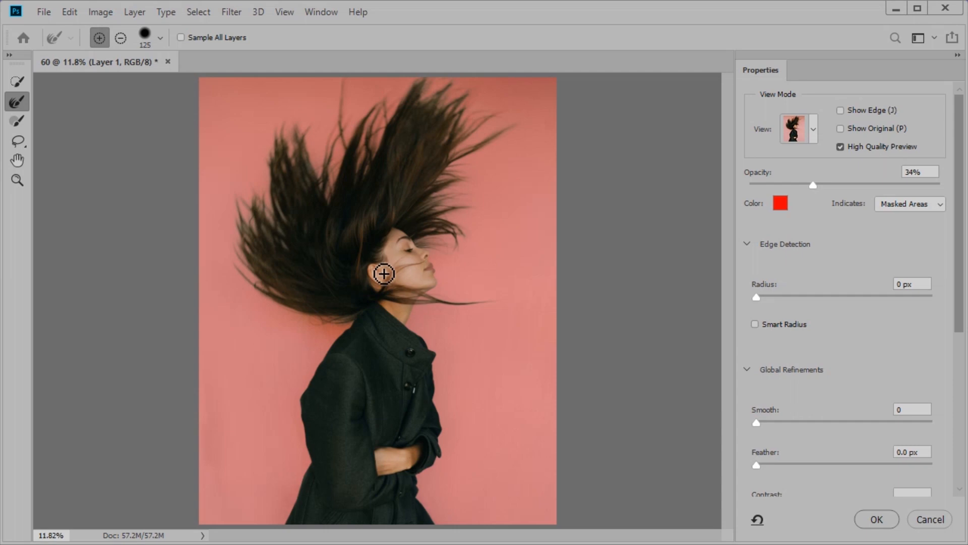
Switch to the Brush tool and clean up the mask edge along the chin and lower lip.
{"action": "scroll", "coordinate": [382, 271], "scroll_direction": "up", "scroll_amount": 4}
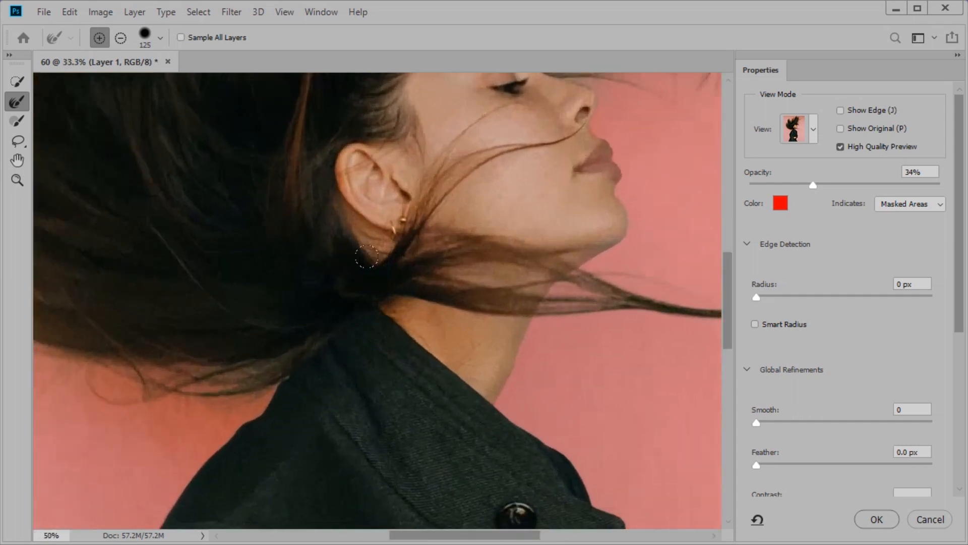
{"action": "scroll", "coordinate": [366, 256], "scroll_direction": "up", "scroll_amount": 5}
{"action": "mouse_move", "coordinate": [440, 238]}
{"action": "left_mouse_down"}
{"action": "mouse_move", "coordinate": [217, 358]}
{"action": "mouse_move", "coordinate": [322, 328]}
{"action": "mouse_move", "coordinate": [302, 295]}
{"action": "mouse_move", "coordinate": [246, 357]}
{"action": "mouse_move", "coordinate": [255, 391]}
{"action": "left_mouse_up"}
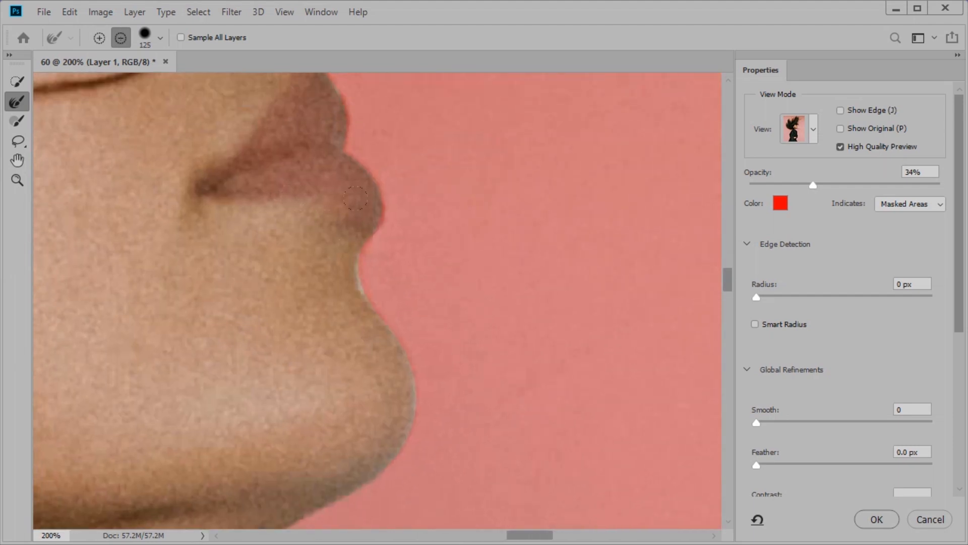
{"action": "mouse_move", "coordinate": [433, 280]}
{"action": "left_mouse_down"}
{"action": "mouse_move", "coordinate": [341, 286]}
{"action": "mouse_move", "coordinate": [350, 294]}
{"action": "left_mouse_up"}
{"action": "scroll", "coordinate": [296, 276], "scroll_direction": "up", "scroll_amount": 1}
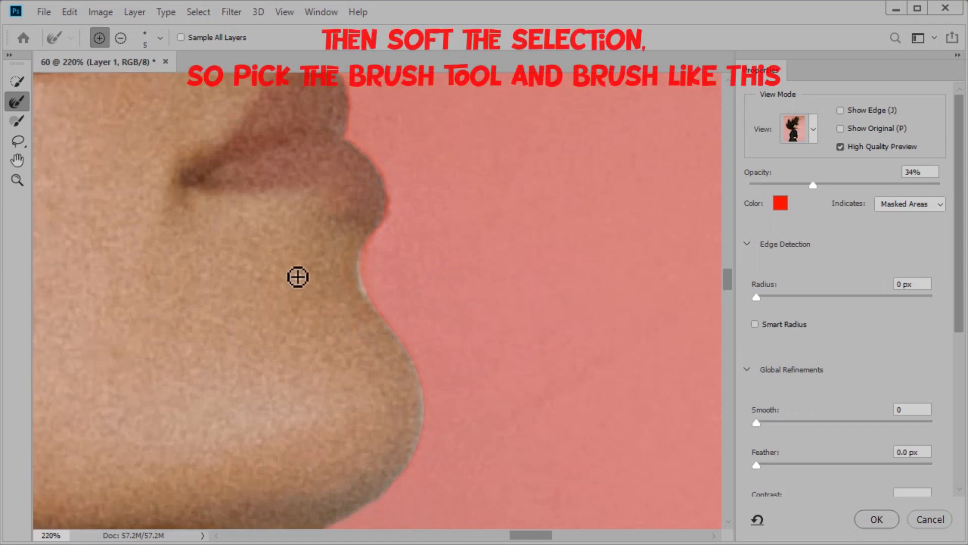
{"action": "left_click", "coordinate": [17, 120]}
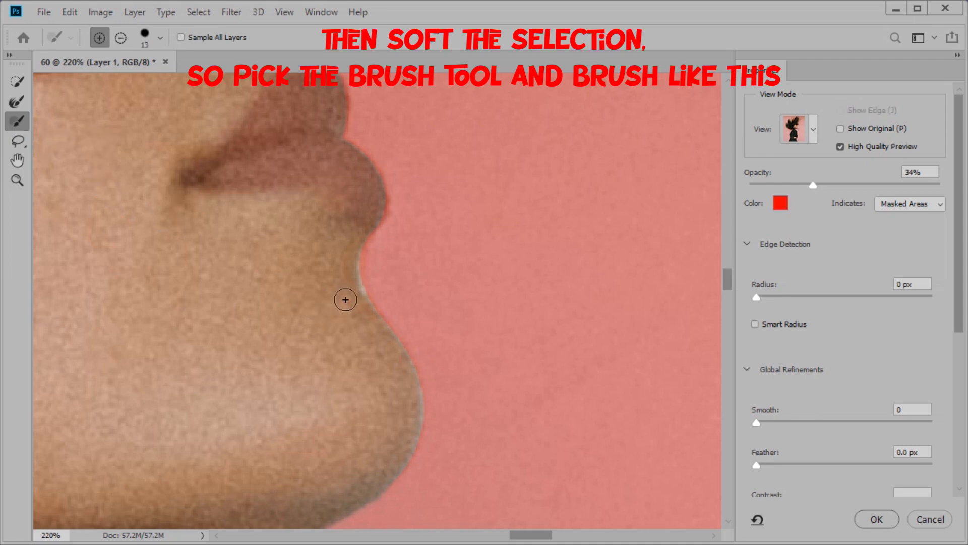
{"action": "mouse_move", "coordinate": [340, 288]}
{"action": "left_mouse_down"}
{"action": "mouse_move", "coordinate": [359, 284]}
{"action": "mouse_move", "coordinate": [358, 297]}
{"action": "mouse_move", "coordinate": [376, 198]}
{"action": "mouse_move", "coordinate": [389, 201]}
{"action": "mouse_move", "coordinate": [392, 192]}
{"action": "left_mouse_up"}
{"action": "left_click_drag", "start_coordinate": [392, 281], "coordinate": [407, 92]}
{"action": "left_click_drag", "start_coordinate": [405, 271], "coordinate": [414, 136]}
{"action": "left_click_drag", "start_coordinate": [371, 269], "coordinate": [369, 269]}
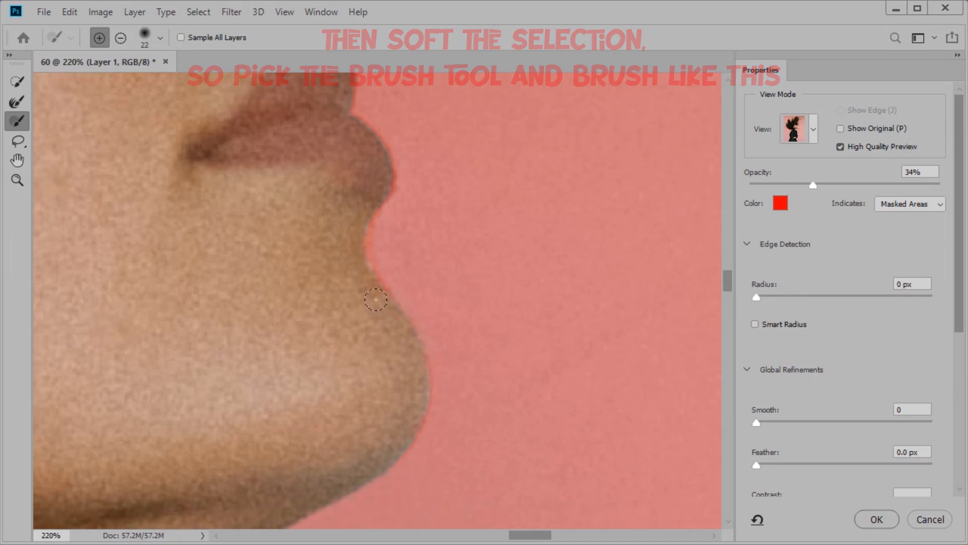
Brush the mask edge along the lips up to the nose with a soft 22 px brush to remove the backdrop fringe.
{"action": "left_click_drag", "start_coordinate": [377, 171], "coordinate": [359, 339]}
{"action": "scroll", "coordinate": [371, 353], "scroll_direction": "up", "scroll_amount": 3}
{"action": "left_click_drag", "start_coordinate": [360, 202], "coordinate": [404, 346]}
{"action": "left_click_drag", "start_coordinate": [368, 297], "coordinate": [369, 416]}
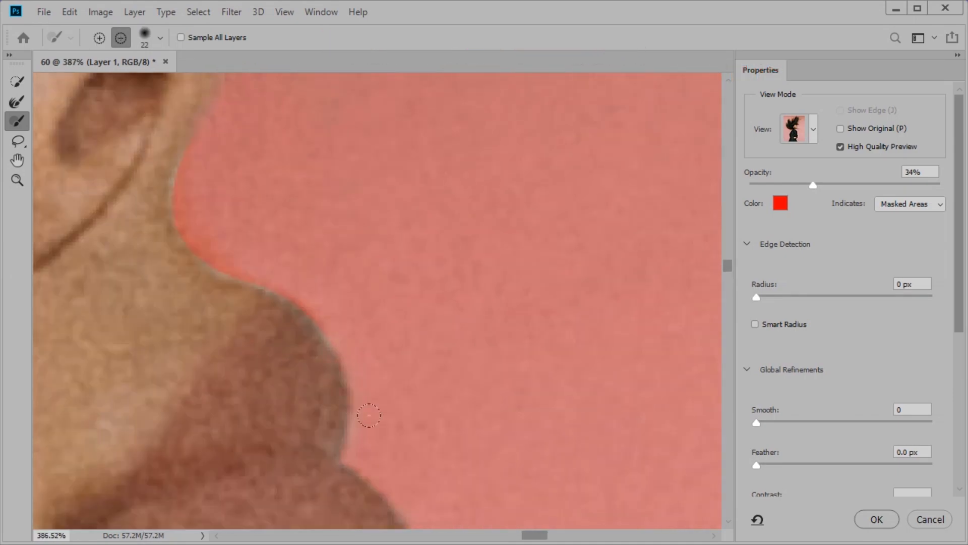
{"action": "left_click_drag", "start_coordinate": [286, 260], "coordinate": [362, 380]}
{"action": "left_click_drag", "start_coordinate": [281, 339], "coordinate": [306, 378]}
Smooth the uneven mask edge along the back of the coat with a 7 px brush.
{"action": "scroll", "coordinate": [357, 404], "scroll_direction": "down", "scroll_amount": 5}
{"action": "scroll", "coordinate": [374, 393], "scroll_direction": "up", "scroll_amount": 2}
{"action": "left_click_drag", "start_coordinate": [323, 454], "coordinate": [313, 419]}
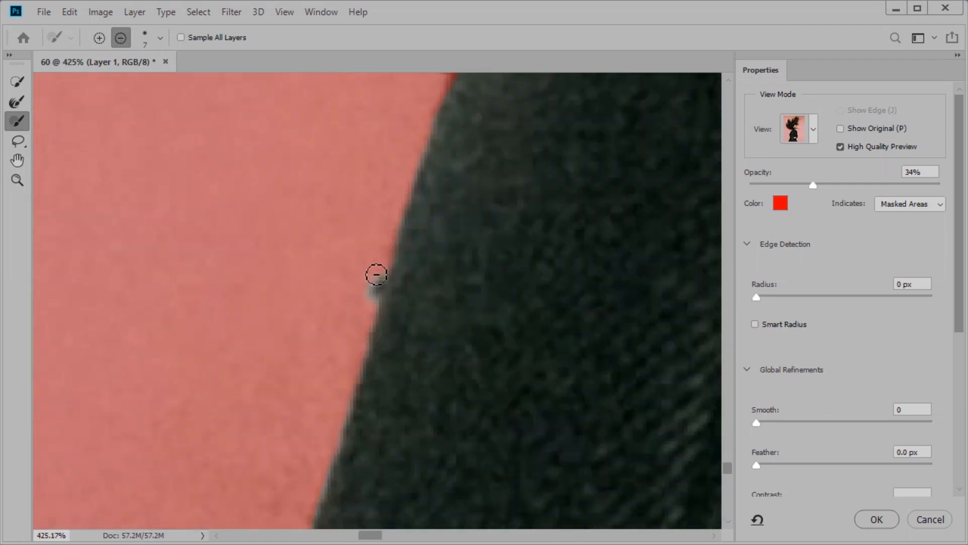
{"action": "left_click_drag", "start_coordinate": [366, 269], "coordinate": [349, 218]}
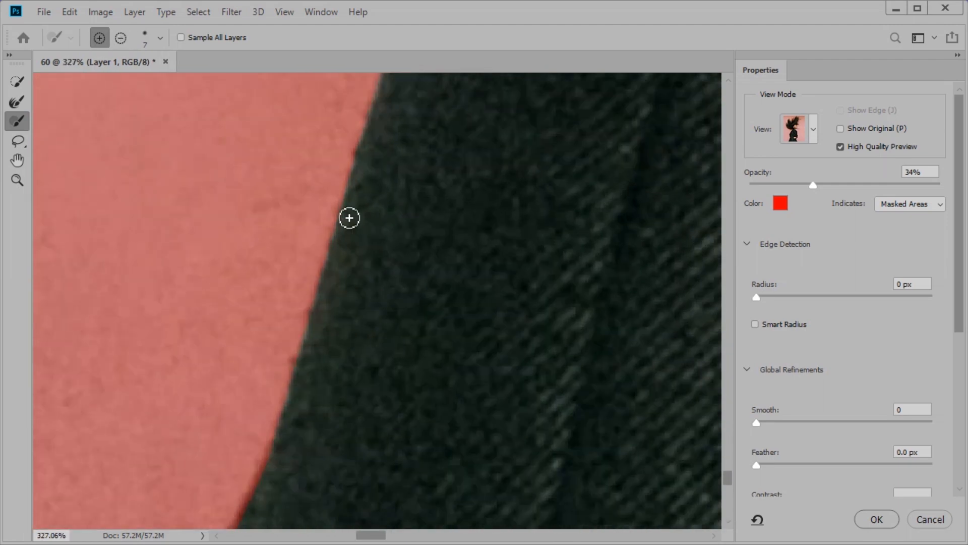
Set the overlay opacity to 36% and keep brushing the mask edge clean along the coat.
{"action": "left_click_drag", "start_coordinate": [813, 186], "coordinate": [805, 187]}
{"action": "left_click_drag", "start_coordinate": [277, 484], "coordinate": [373, 305]}
{"action": "left_click_drag", "start_coordinate": [352, 344], "coordinate": [434, 201]}
{"action": "left_click_drag", "start_coordinate": [374, 382], "coordinate": [425, 219]}
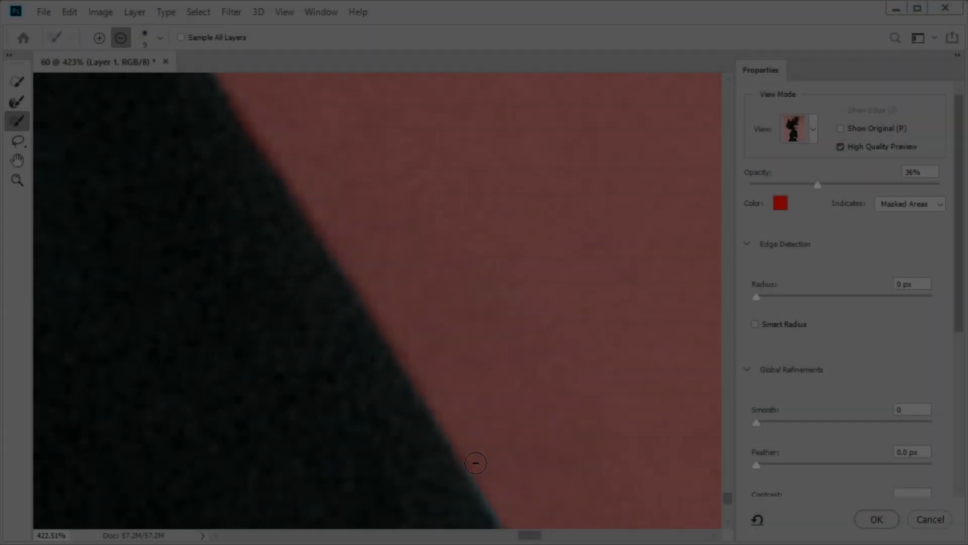
Brush the backdrop fringe off the coat's straight edge with the 9 px subtracting brush, then output the refined result as a Selection.
{"action": "left_click_drag", "start_coordinate": [476, 463], "coordinate": [265, 151]}
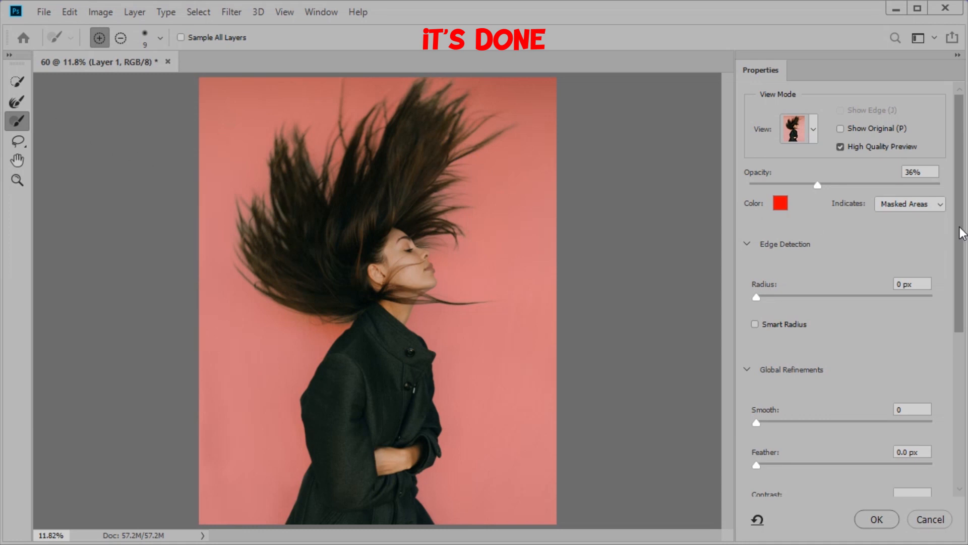
{"action": "left_click_drag", "start_coordinate": [961, 233], "coordinate": [966, 431]}
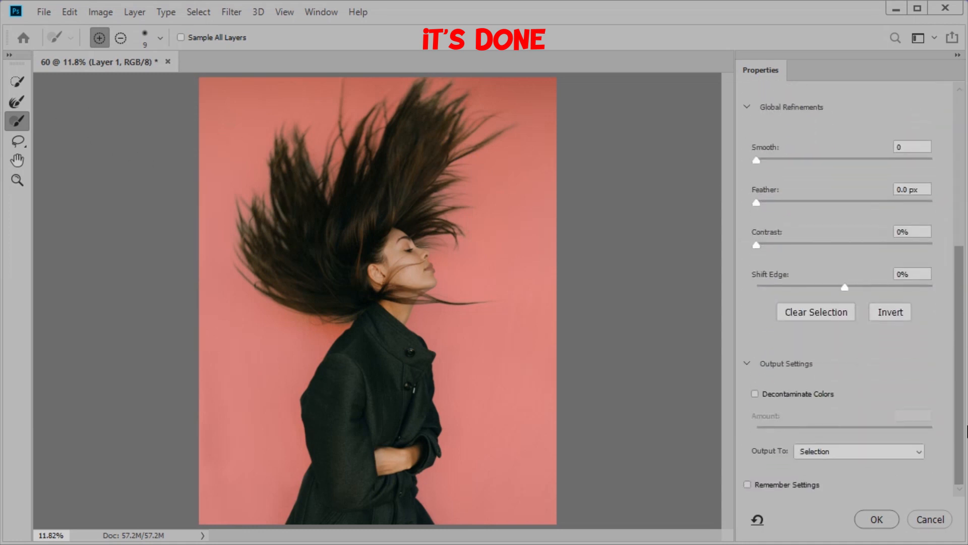
{"action": "left_click", "coordinate": [924, 450]}
{"action": "left_click", "coordinate": [924, 450]}
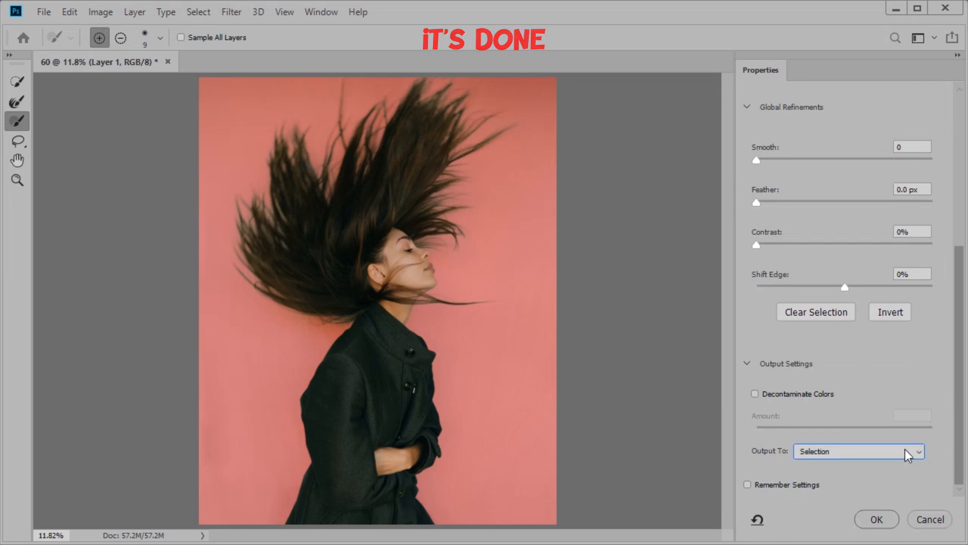
{"action": "left_click", "coordinate": [888, 449]}
{"action": "left_click", "coordinate": [888, 449]}
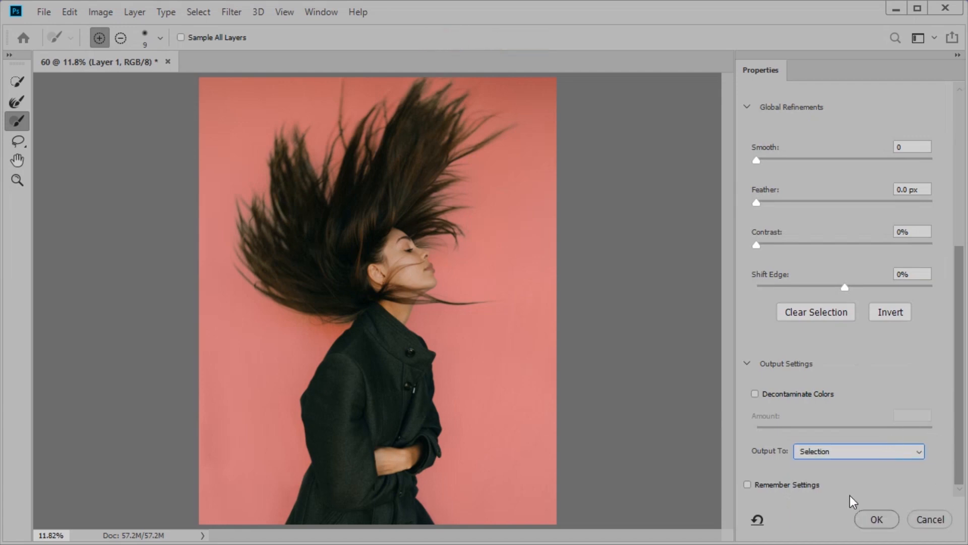
{"action": "left_click", "coordinate": [871, 522]}
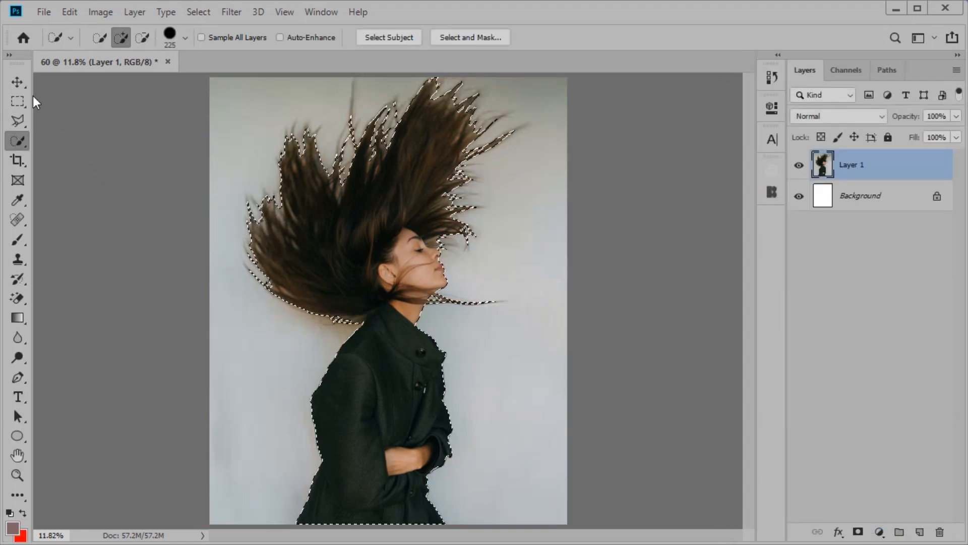
Switch to the Move tool, add a layer mask to Layer 1 from the selection, and make the Background layer active.
{"action": "left_click", "coordinate": [17, 82]}
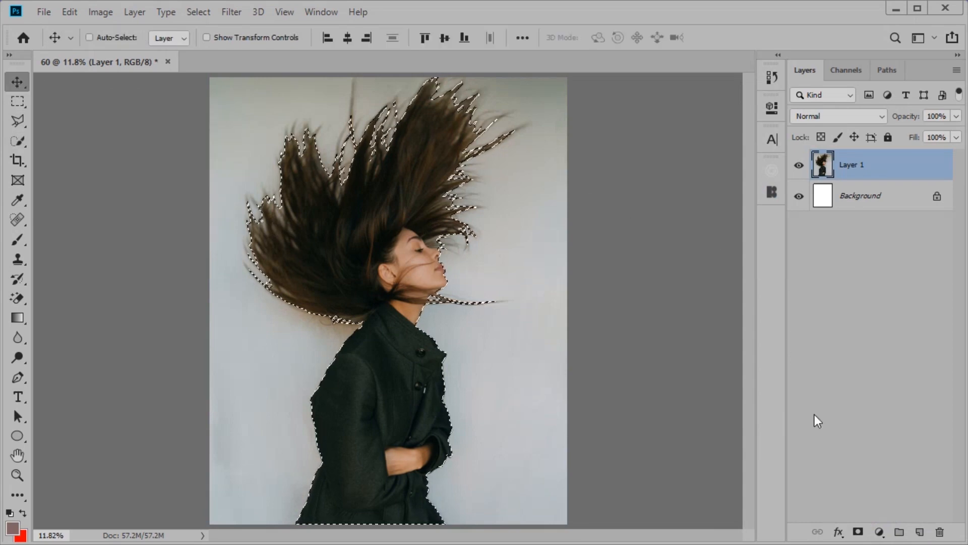
{"action": "left_click", "coordinate": [858, 533]}
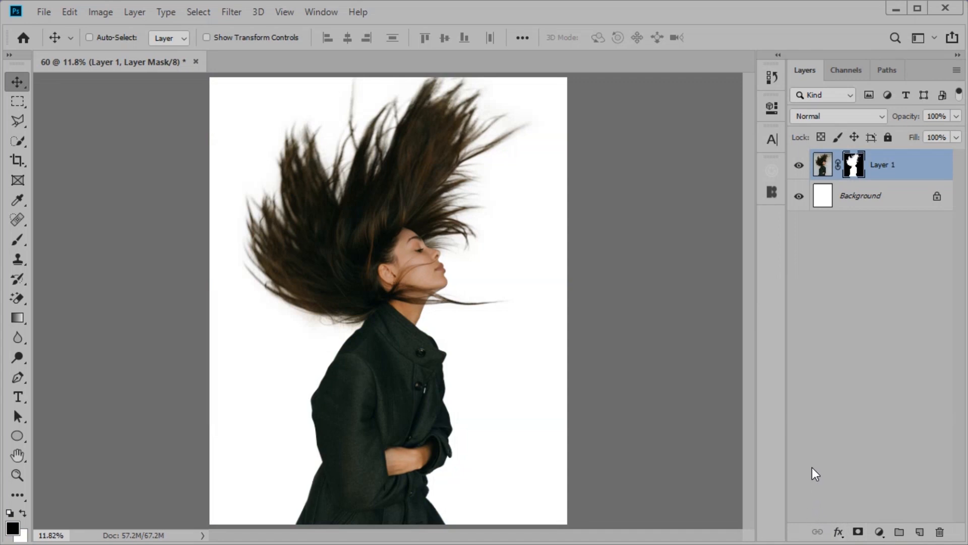
{"action": "left_click", "coordinate": [869, 199]}
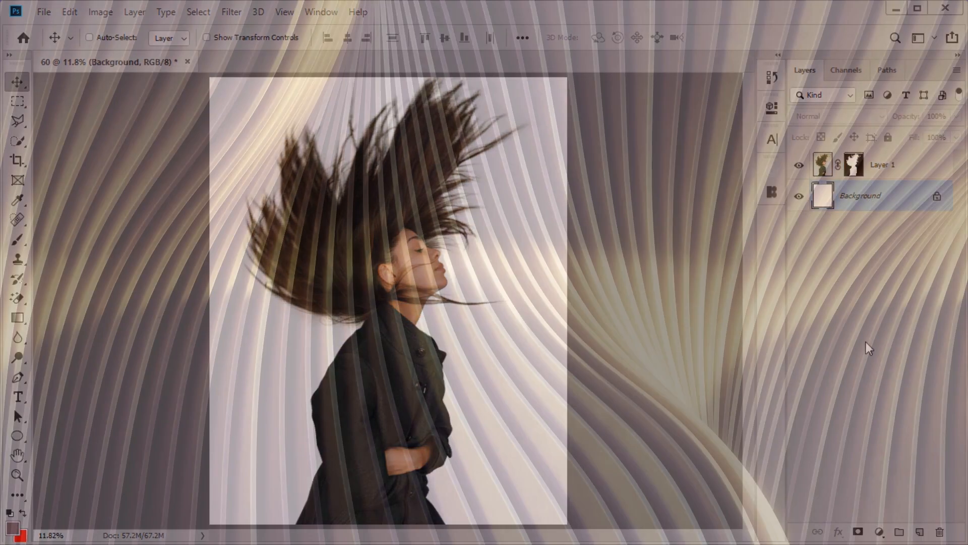